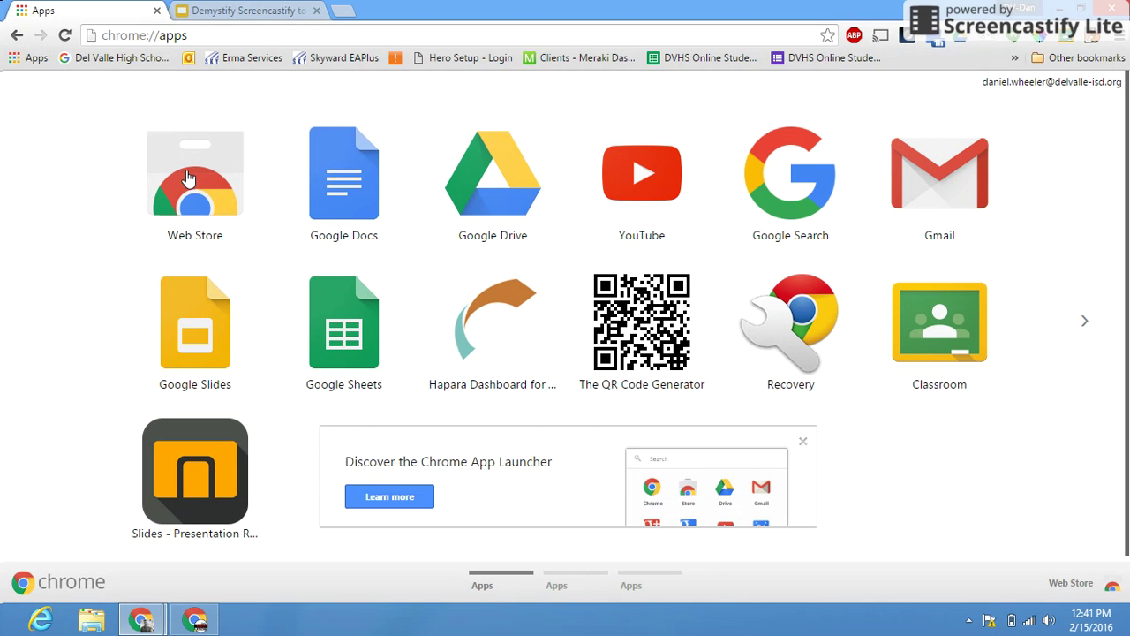
Step: Open the Chrome Web Store and search it for "screencastify"
{"action": "left_click", "coordinate": [188, 179]}
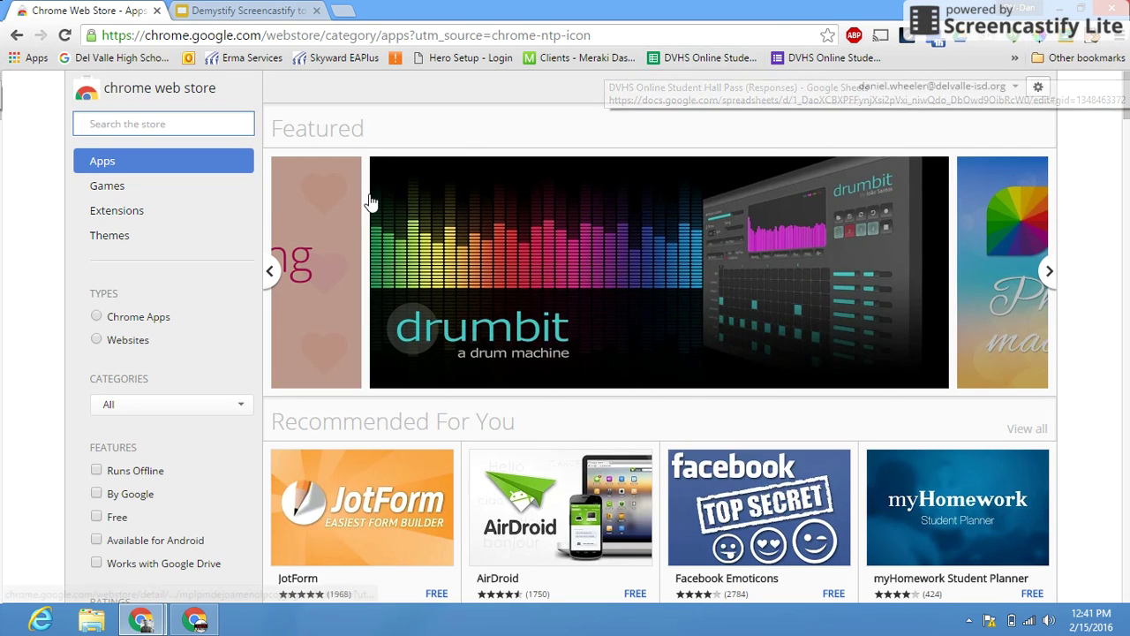
{"action": "left_click", "coordinate": [153, 124]}
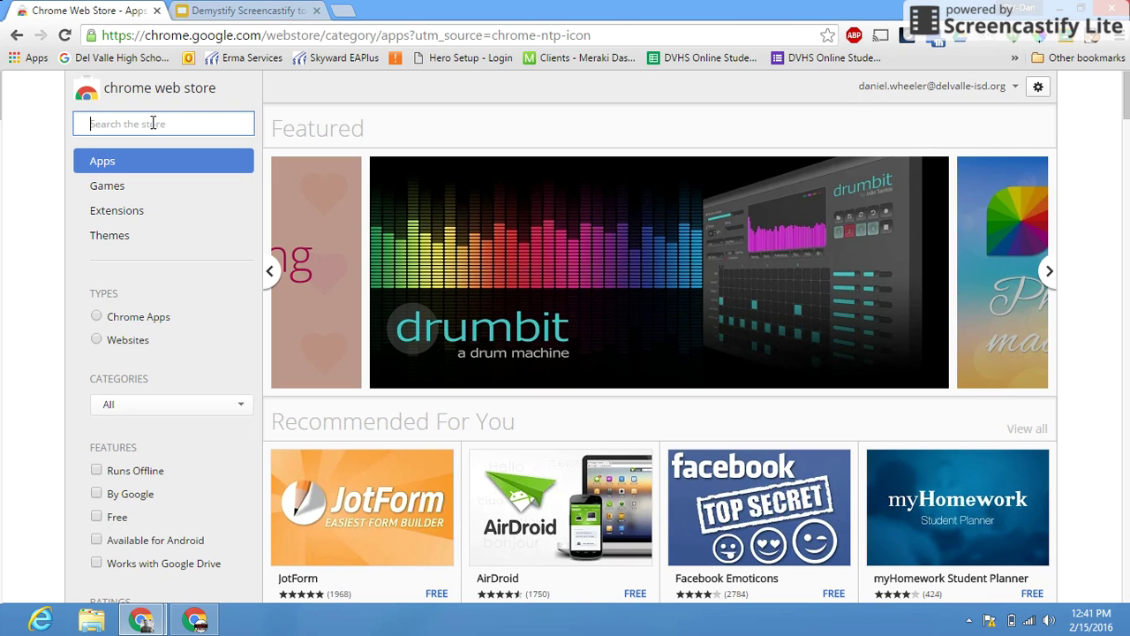
{"action": "type", "text": "screencastify"}
{"action": "key", "text": "Return"}
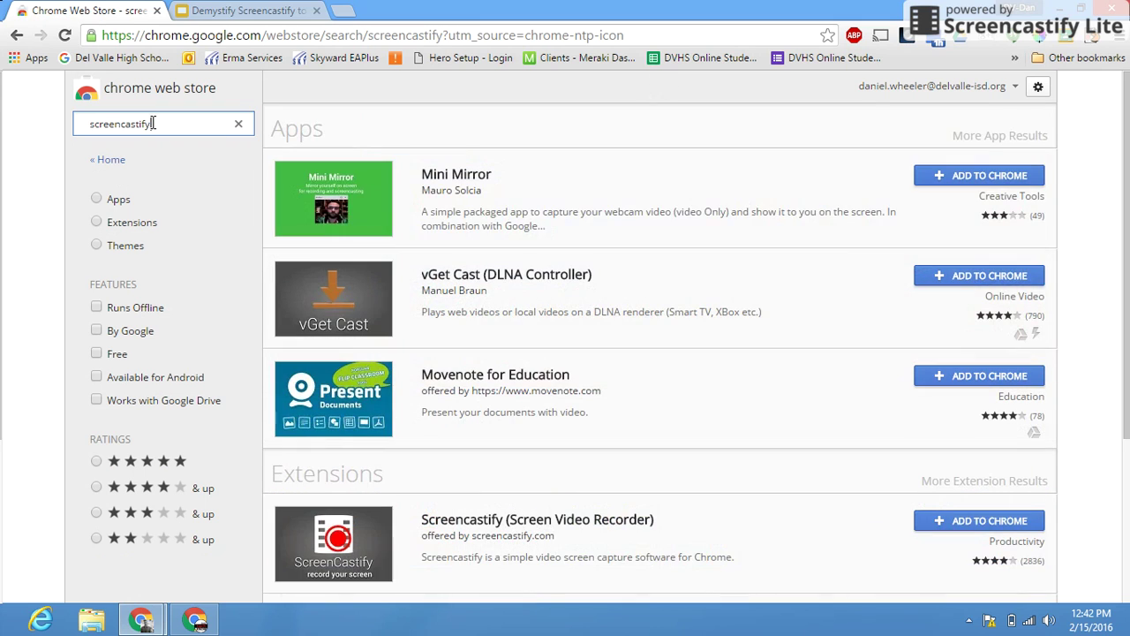
Step: Add the Screencastify (Screen Video Recorder) extension to Chrome and dismiss the installation notice
{"action": "left_click_drag", "start_coordinate": [1127, 221], "coordinate": [1127, 256]}
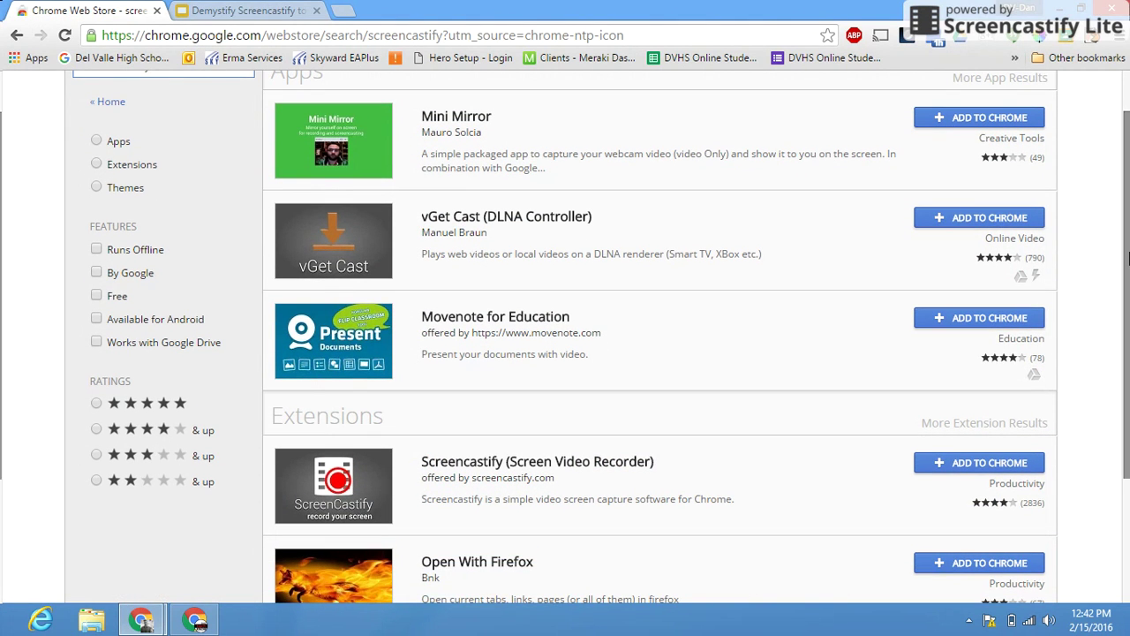
{"action": "left_click", "coordinate": [932, 464]}
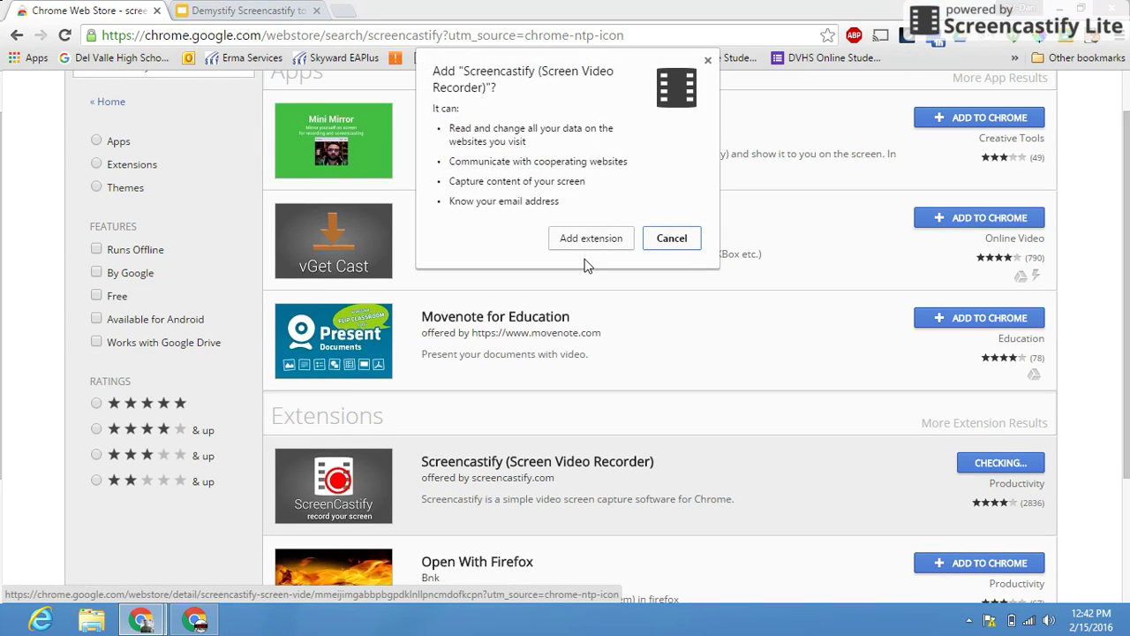
{"action": "left_click", "coordinate": [586, 240]}
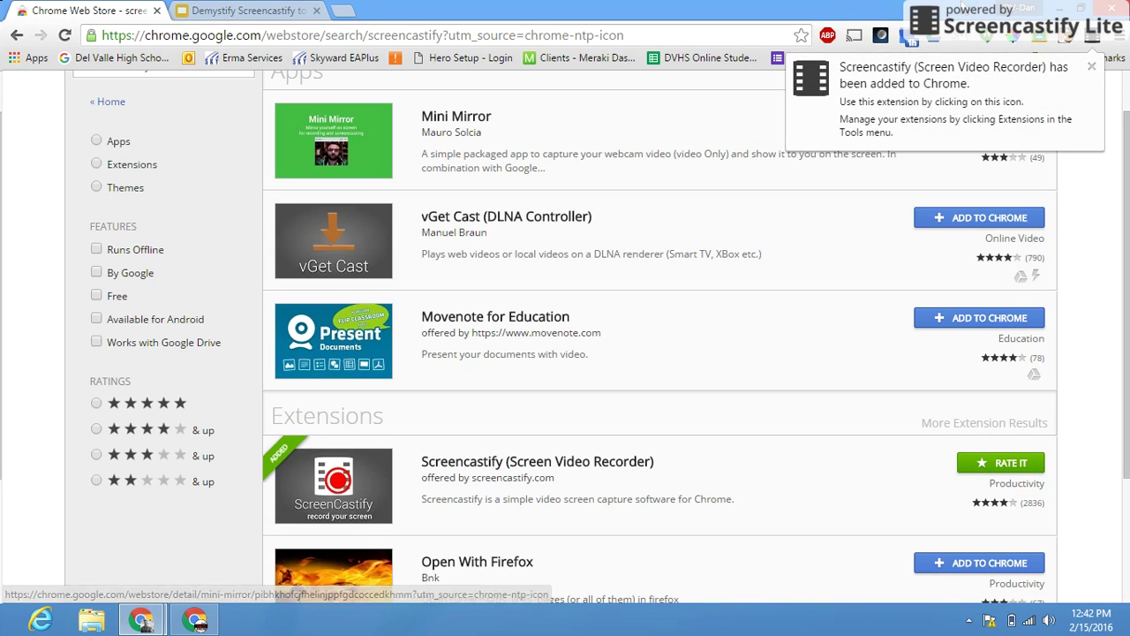
{"action": "left_click", "coordinate": [1092, 68]}
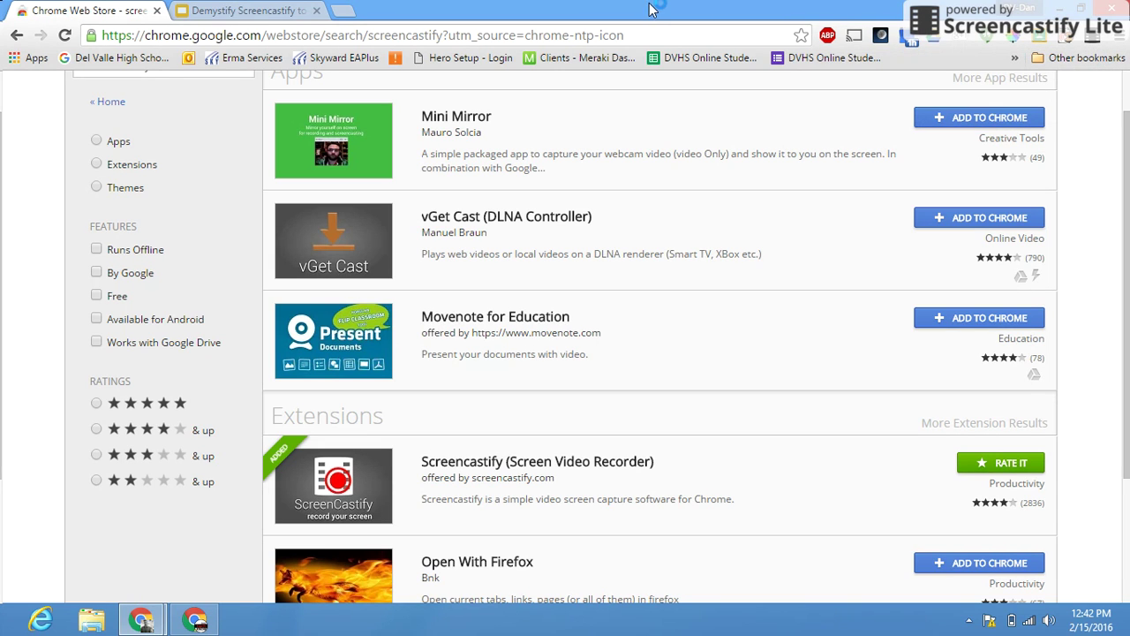
Step: Present the "Demystify Screencastify to be Superfly!" slides starting at slide 4 and advance to slide 6 on setting up the extension
{"action": "left_click", "coordinate": [249, 10]}
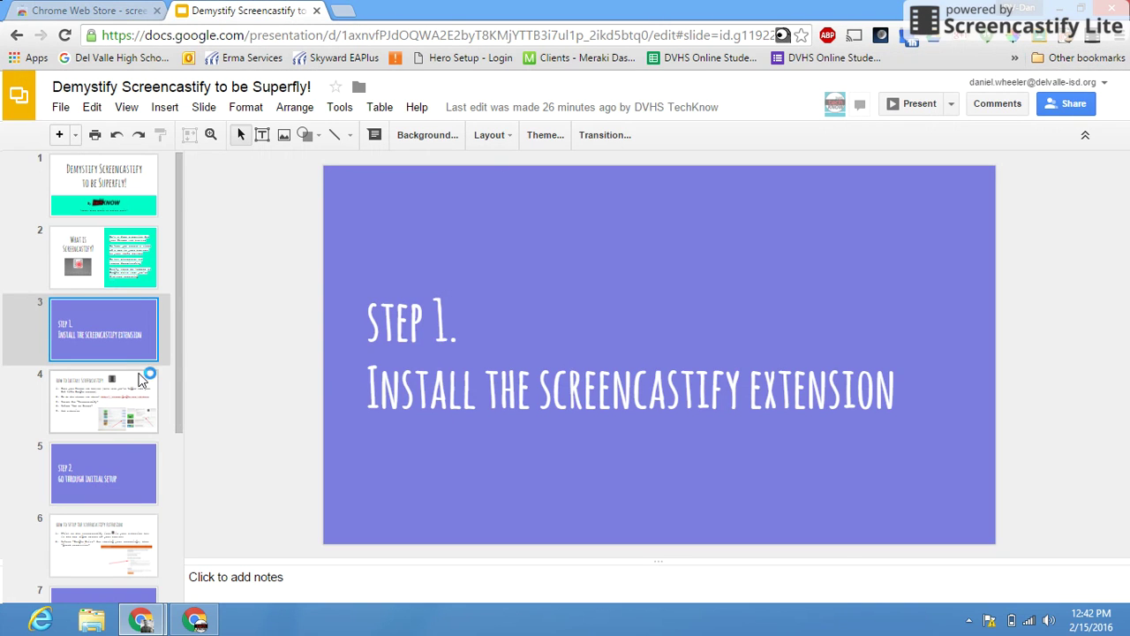
{"action": "left_click", "coordinate": [115, 417]}
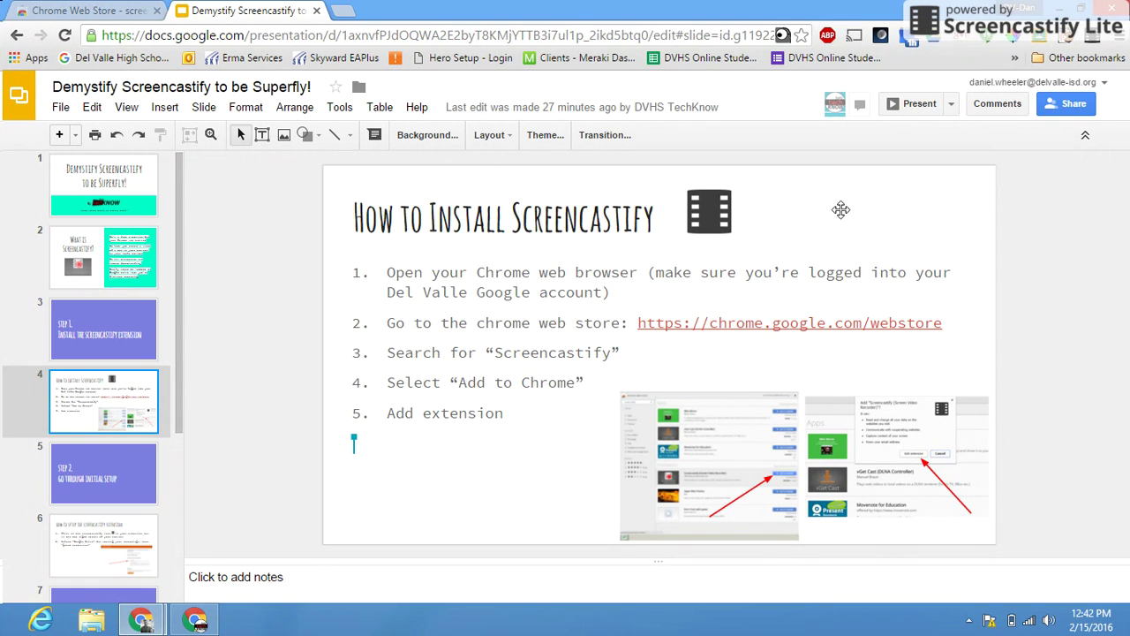
{"action": "left_click", "coordinate": [951, 103]}
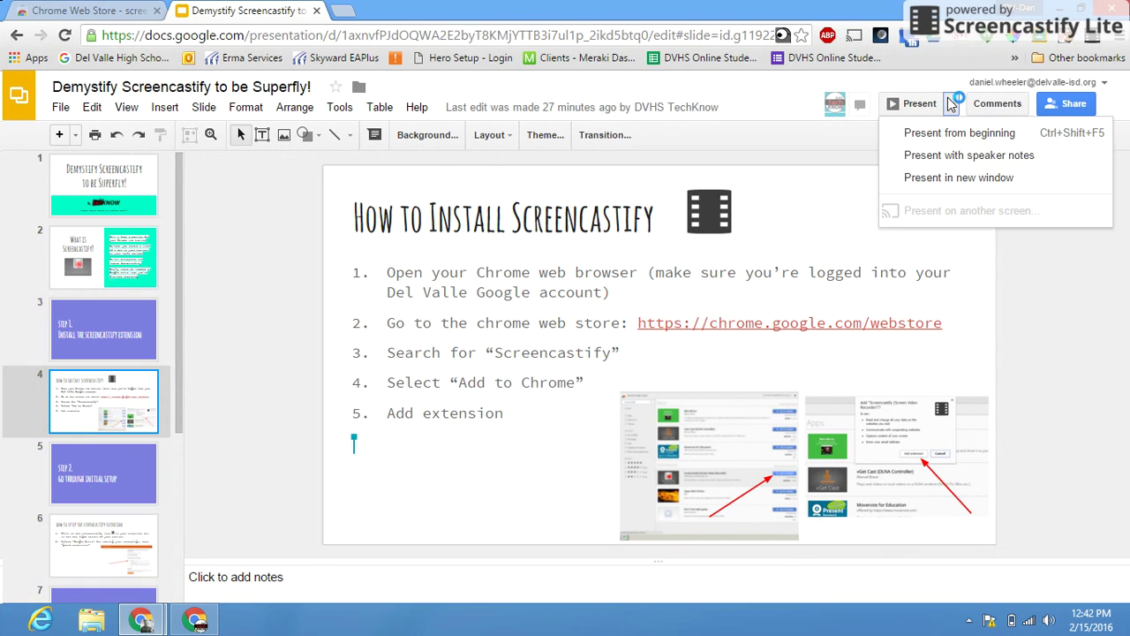
{"action": "left_click", "coordinate": [948, 157]}
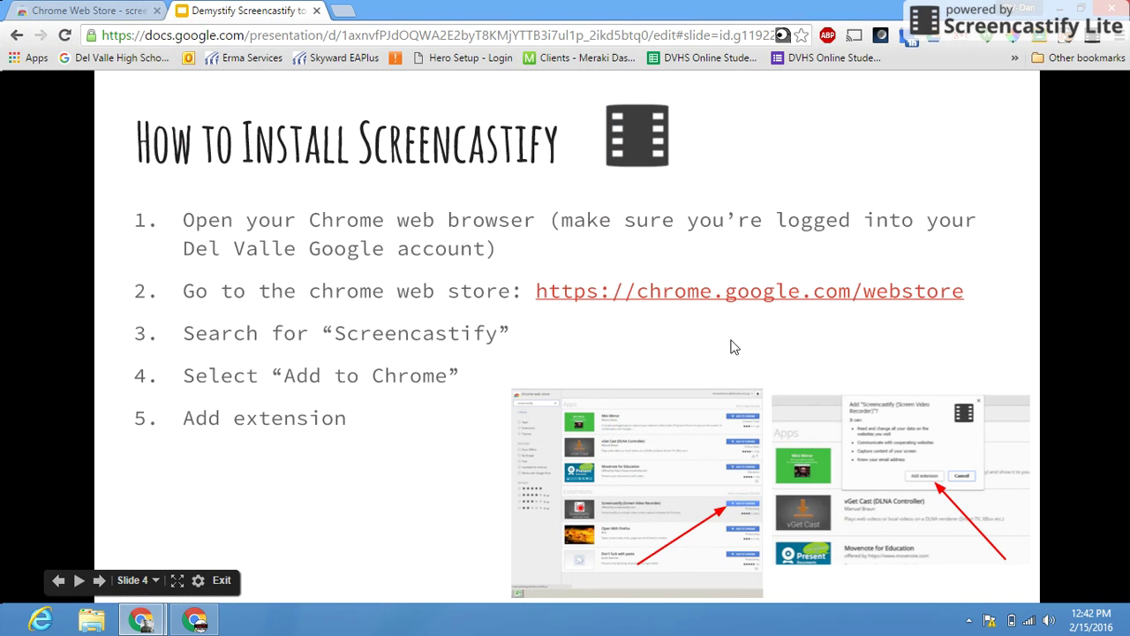
{"action": "left_click", "coordinate": [731, 346]}
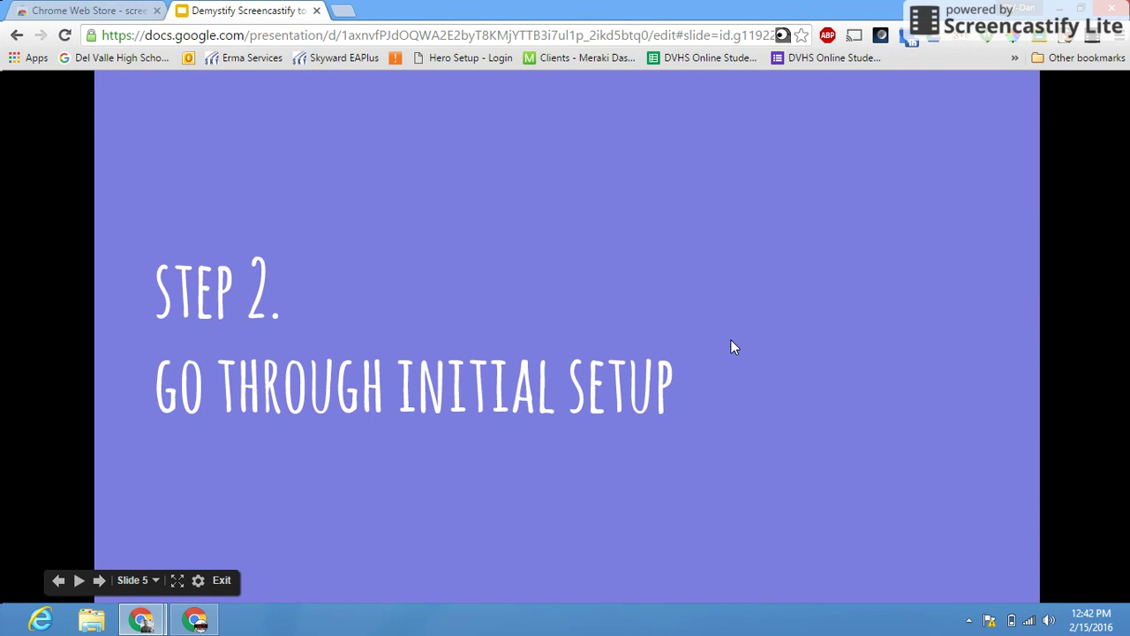
{"action": "left_click", "coordinate": [731, 343]}
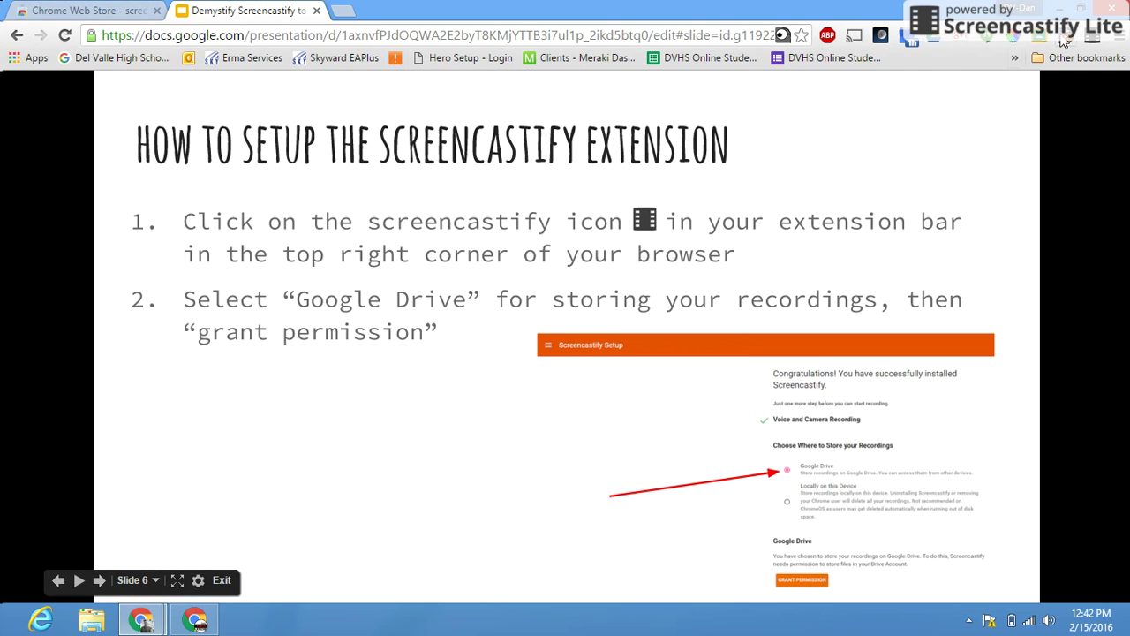
Step: Open the Screencastify setup page and allow the extension to use the camera and microphone
{"action": "left_click", "coordinate": [1092, 42]}
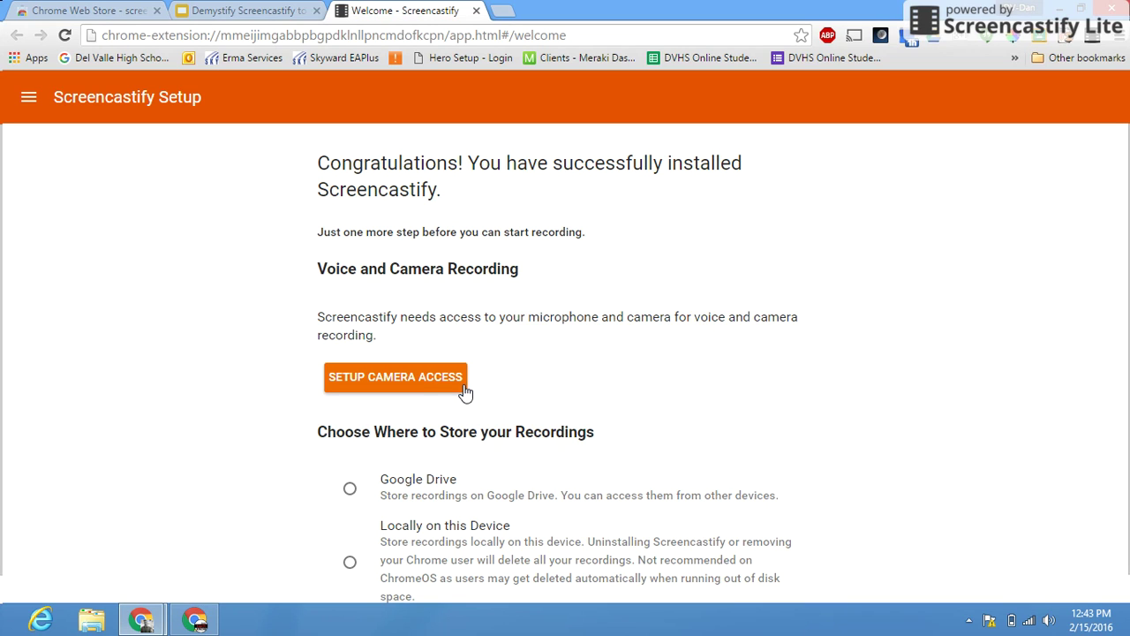
{"action": "left_click", "coordinate": [436, 382]}
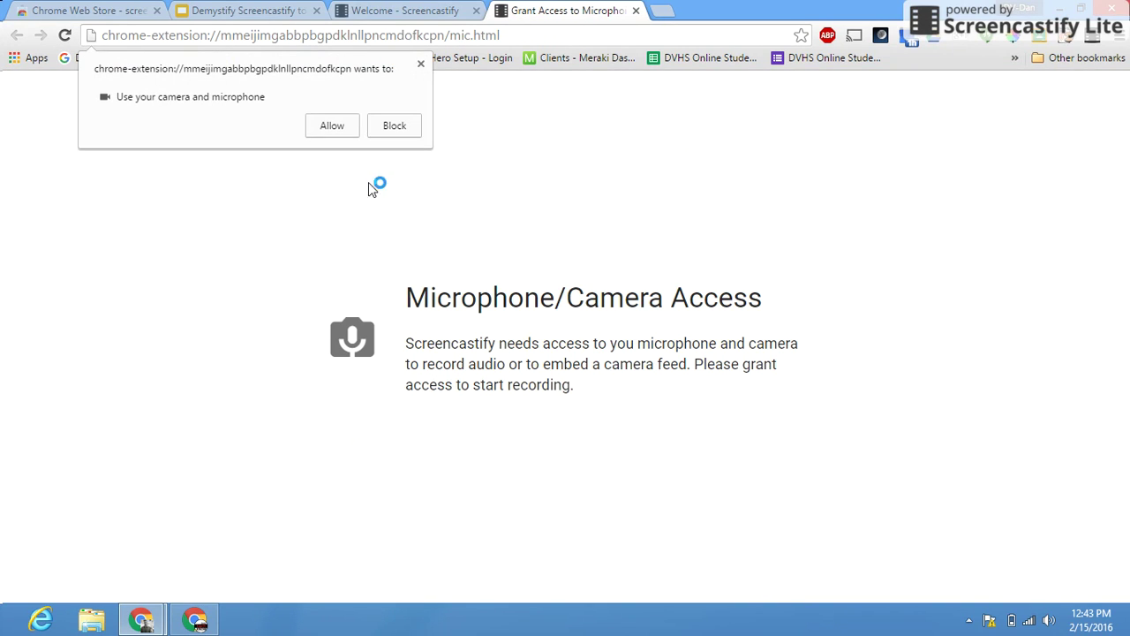
{"action": "left_click", "coordinate": [344, 125]}
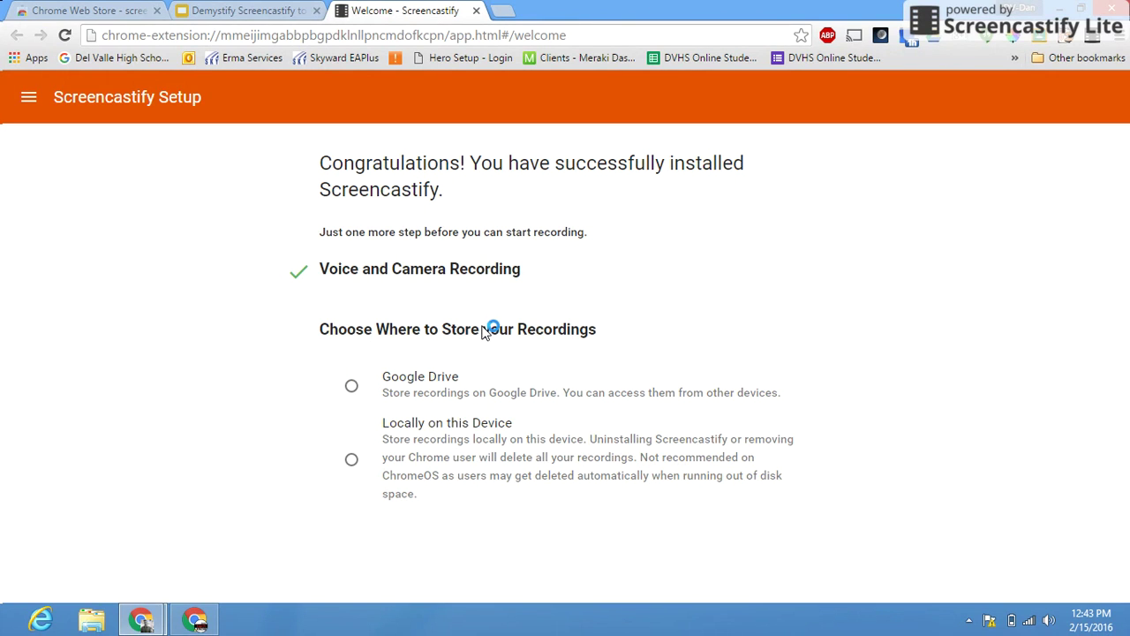
Step: Choose Google Drive for storing recordings, grant Screencastify the requested permission, then finish and close the setup
{"action": "left_click", "coordinate": [362, 382]}
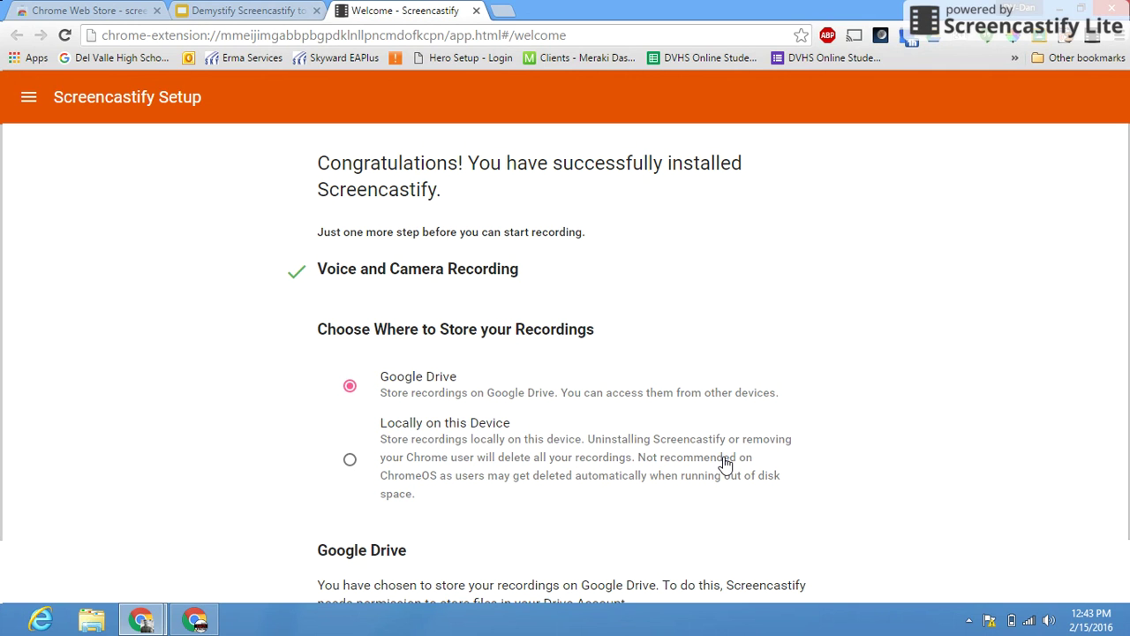
{"action": "scroll", "coordinate": [1128, 493], "scroll_direction": "down", "scroll_amount": 1}
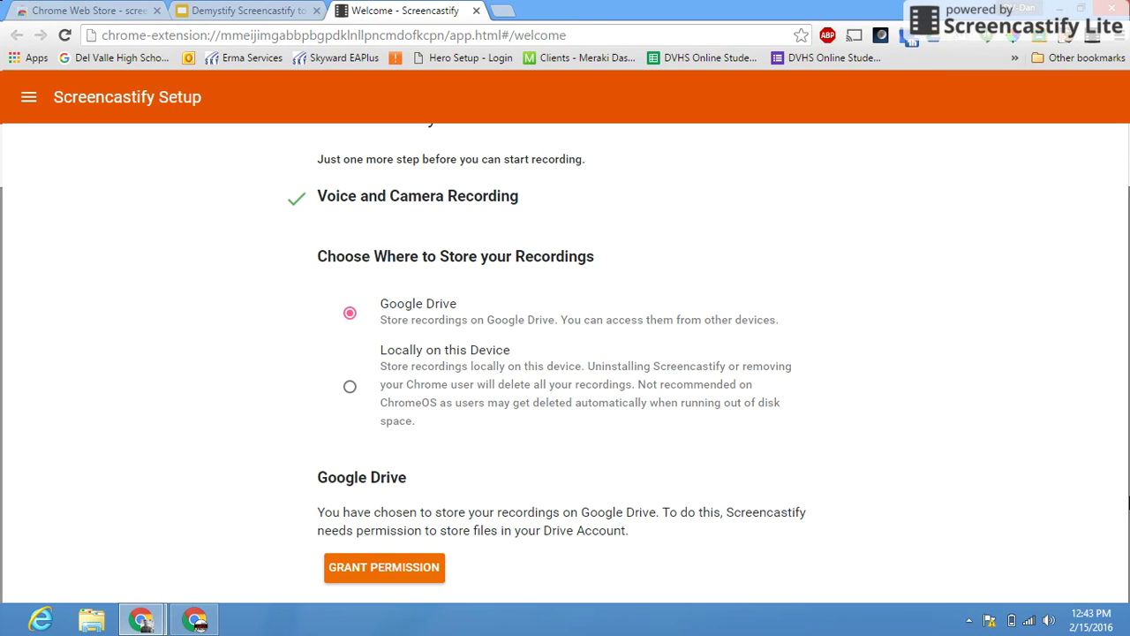
{"action": "left_click", "coordinate": [427, 565]}
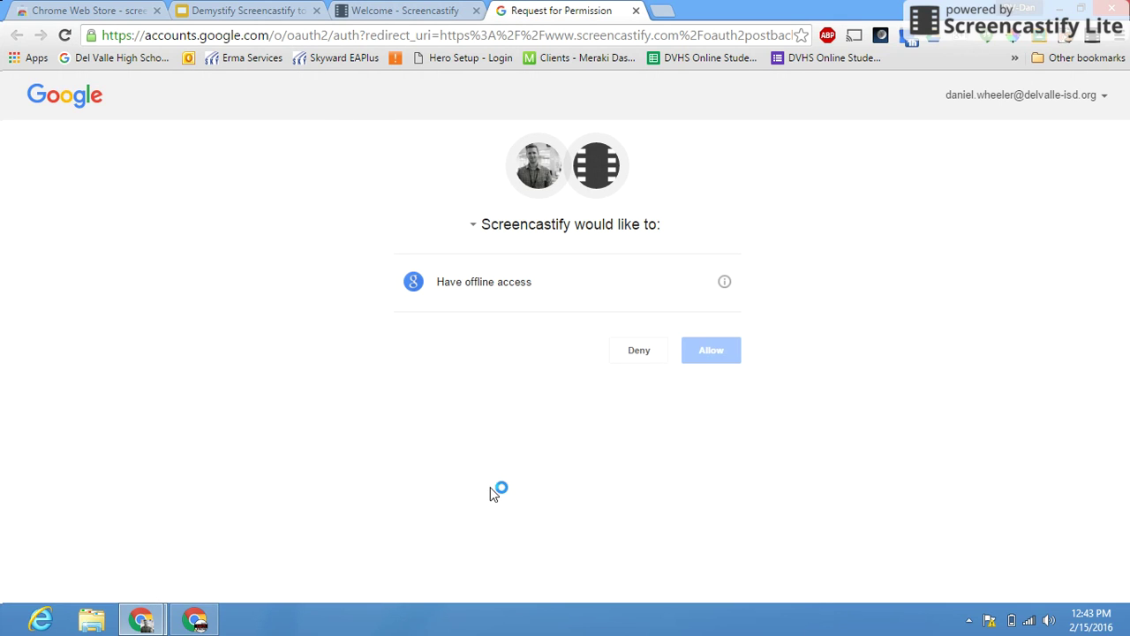
{"action": "left_click", "coordinate": [697, 349]}
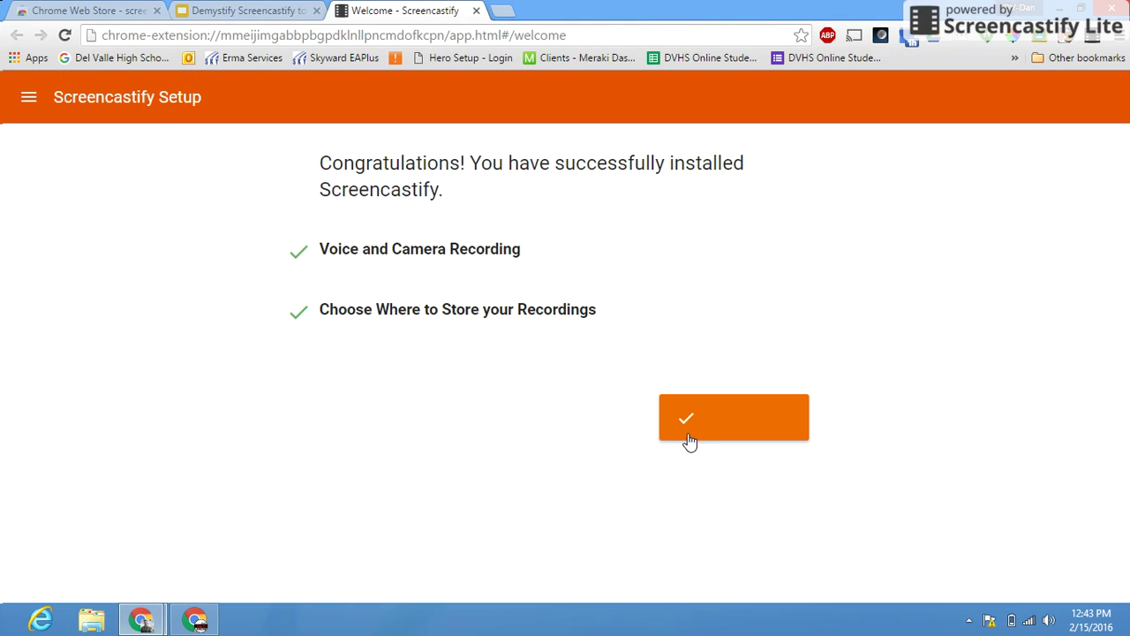
{"action": "left_click", "coordinate": [689, 436]}
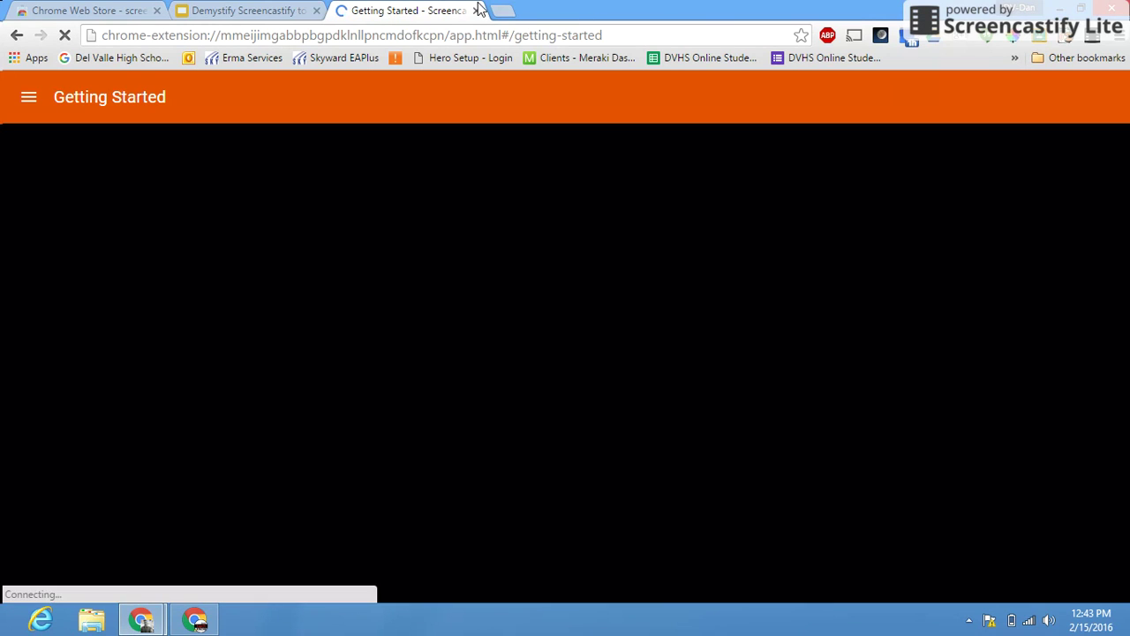
{"action": "left_click", "coordinate": [476, 10]}
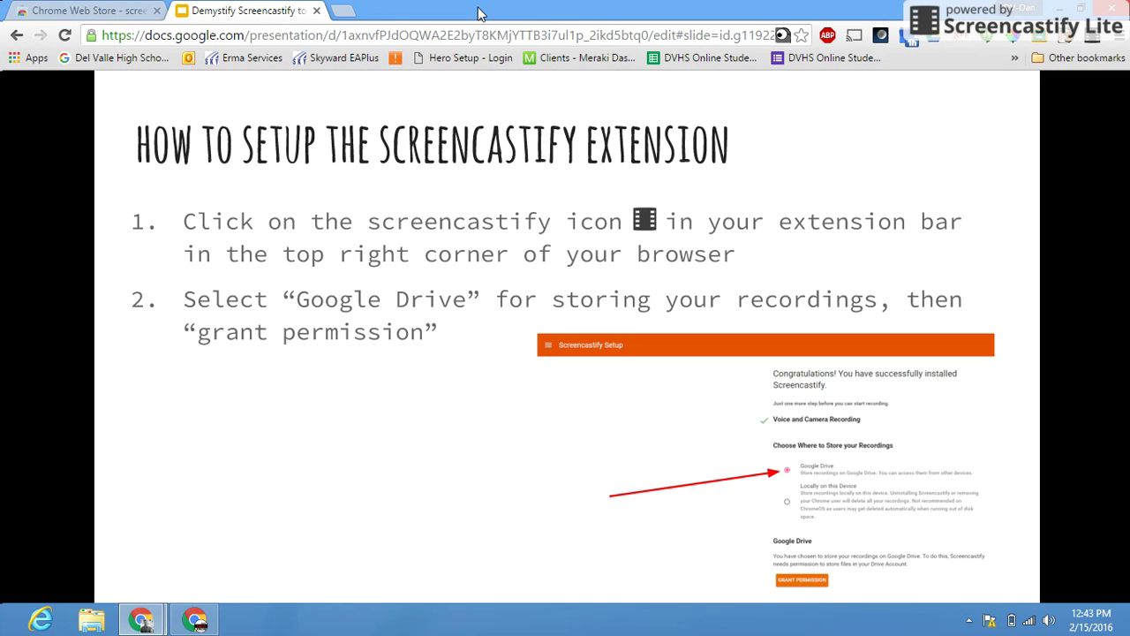
Step: Advance the presentation to the "How to start recording" slide and open the Screencastify recording options
{"action": "key", "text": "Right"}
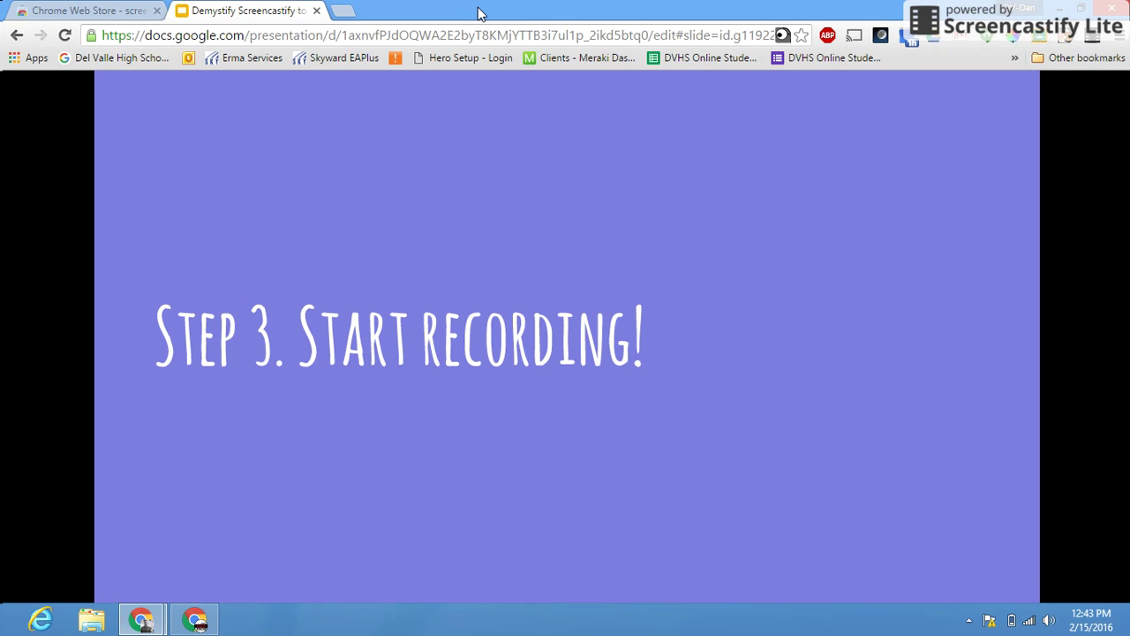
{"action": "key", "text": "Right"}
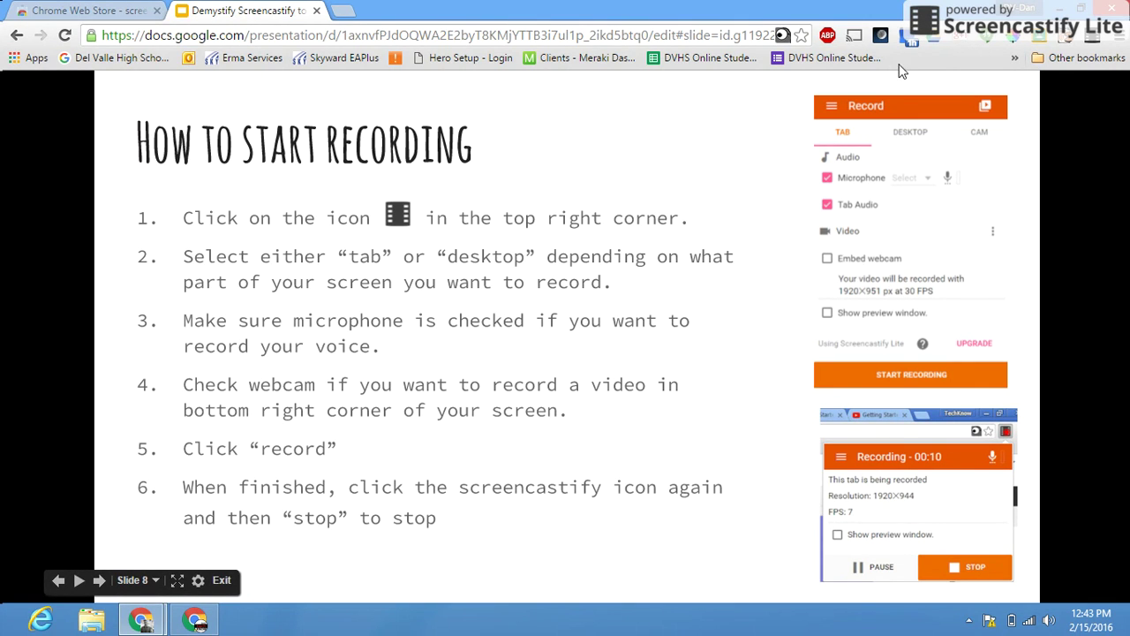
{"action": "left_click", "coordinate": [1092, 40]}
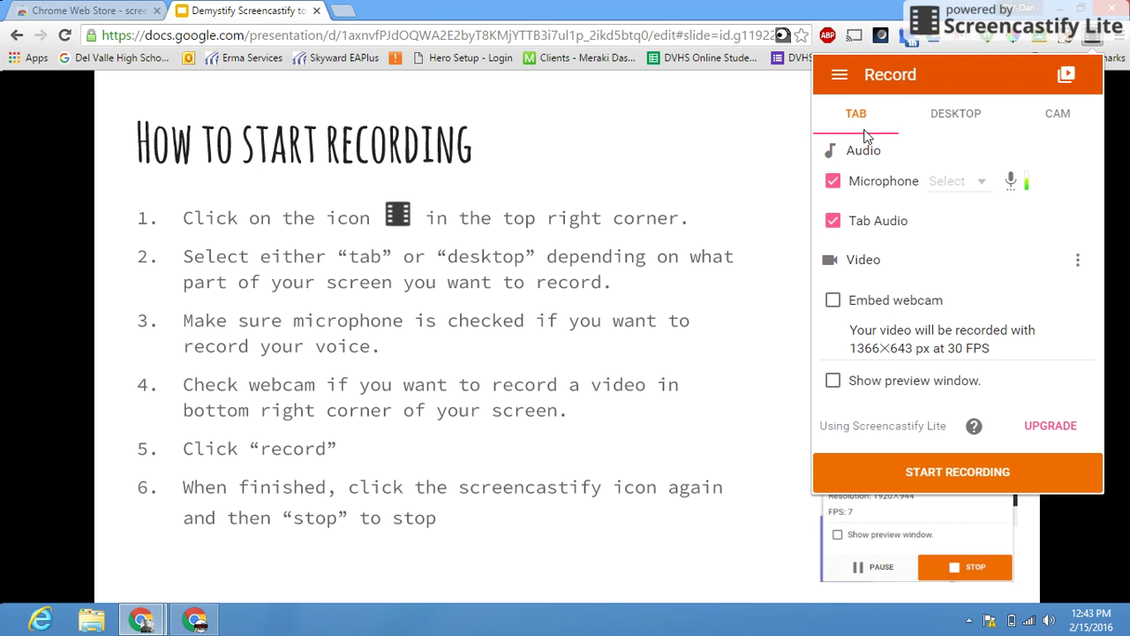
Step: Switch to desktop recording and toggle the microphone off and on and the embedded webcam on and off
{"action": "left_click", "coordinate": [953, 122]}
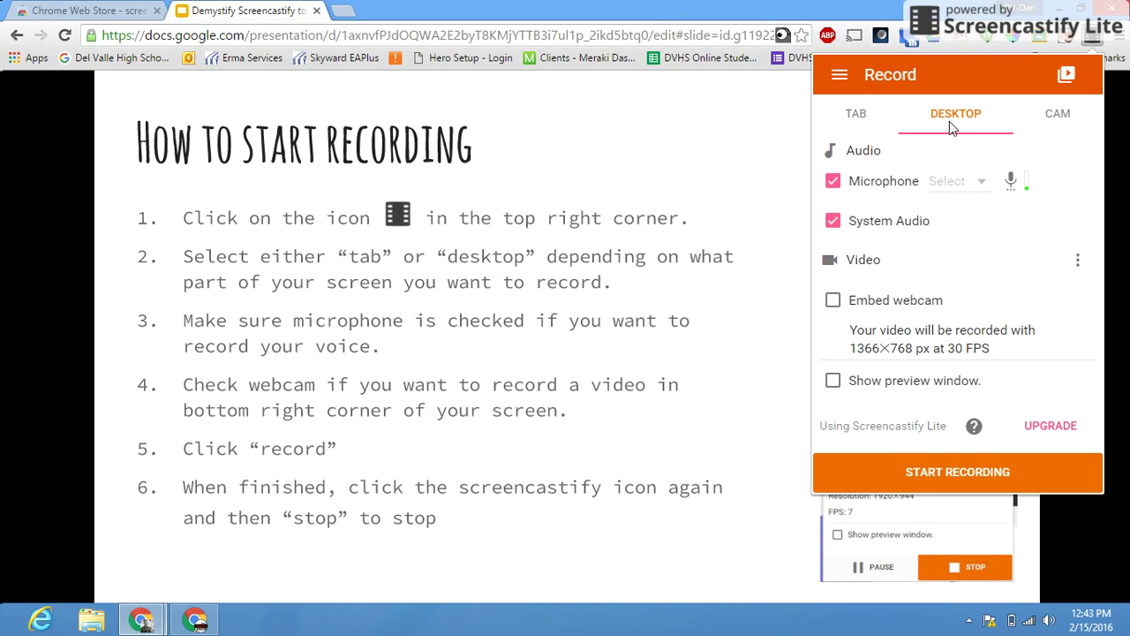
{"action": "left_click", "coordinate": [832, 181]}
{"action": "left_click", "coordinate": [831, 181]}
{"action": "left_click", "coordinate": [831, 303]}
{"action": "left_click", "coordinate": [832, 303]}
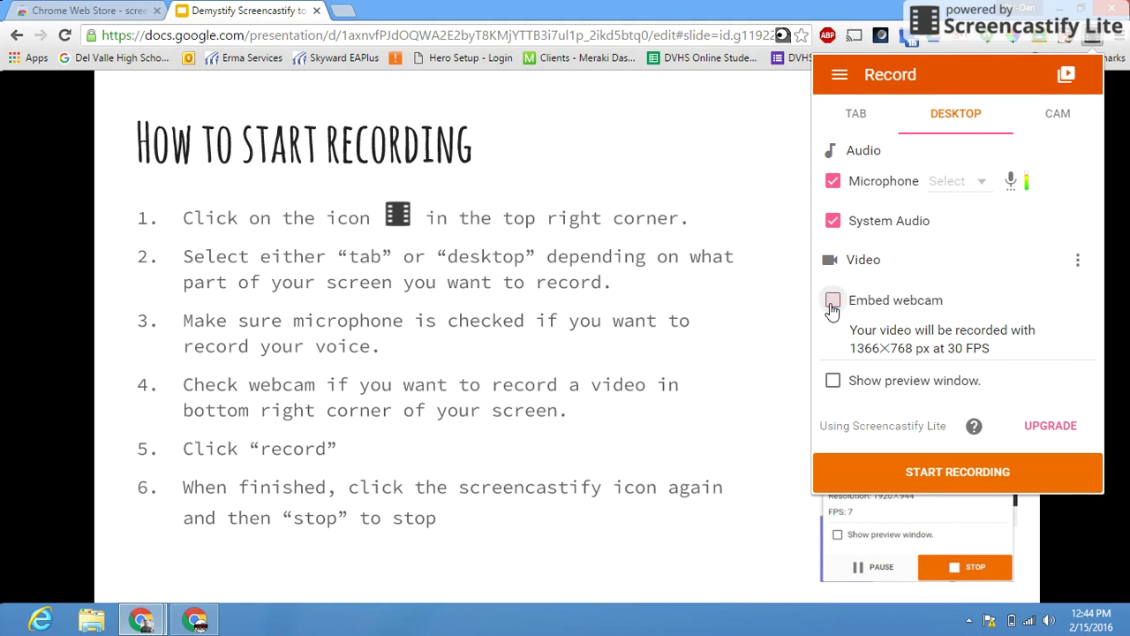
Step: View the advanced video options for desktop recording and return to the recording options
{"action": "left_click", "coordinate": [1077, 261]}
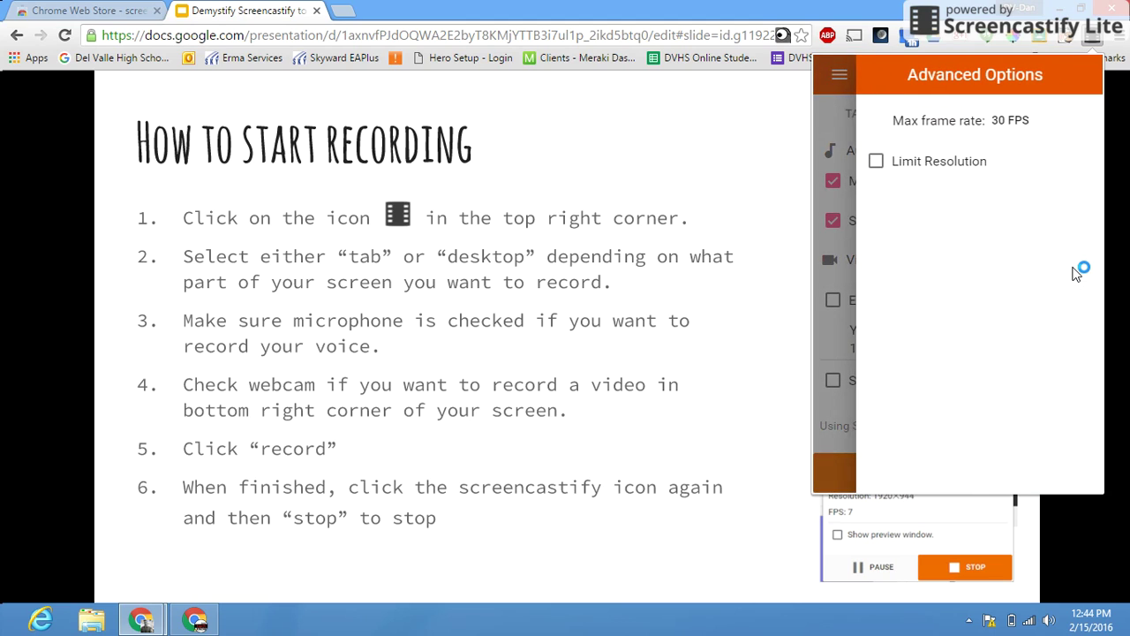
{"action": "left_click", "coordinate": [841, 90]}
{"action": "left_click", "coordinate": [913, 136]}
Step: Switch to tab recording, review its advanced options, and start recording the presentation tab
{"action": "left_click", "coordinate": [856, 115]}
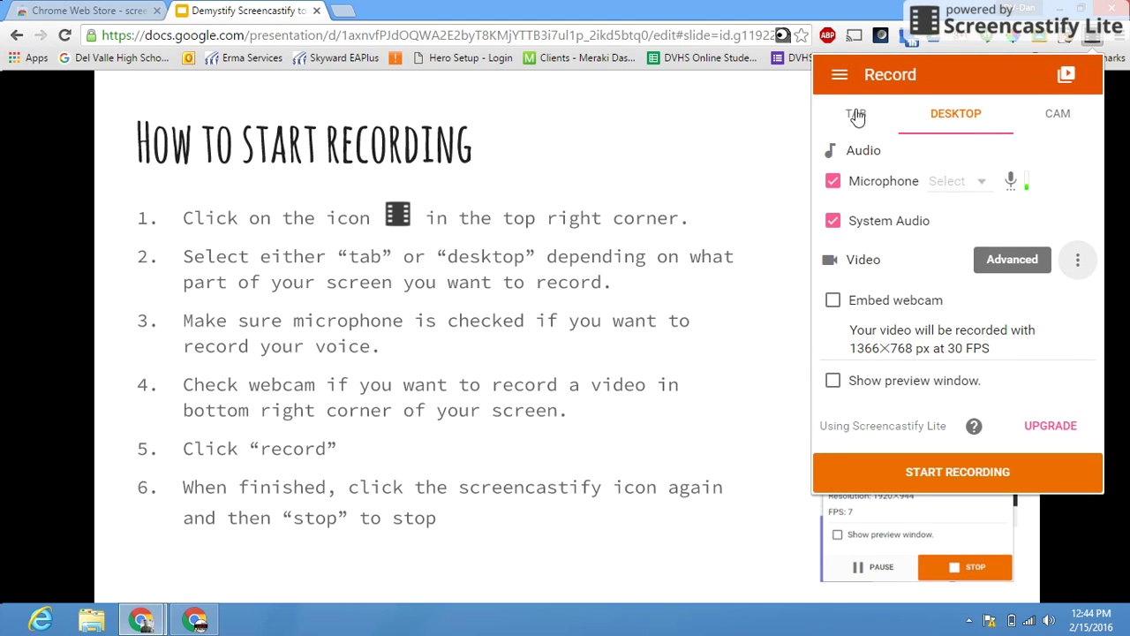
{"action": "left_click", "coordinate": [1080, 265]}
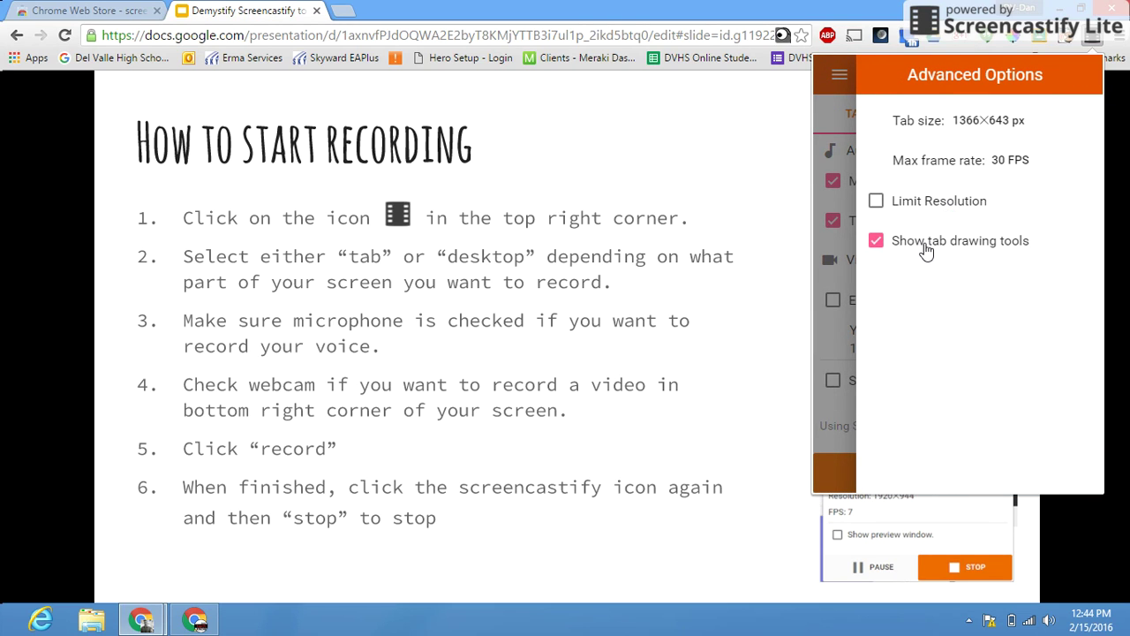
{"action": "left_click", "coordinate": [819, 78]}
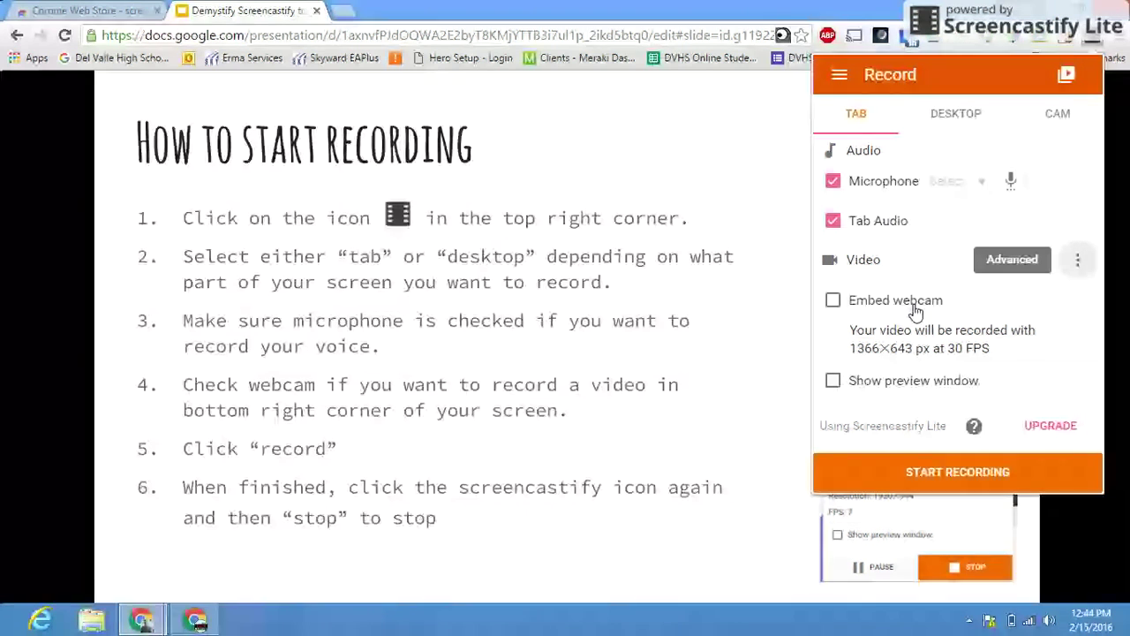
{"action": "left_click", "coordinate": [891, 473]}
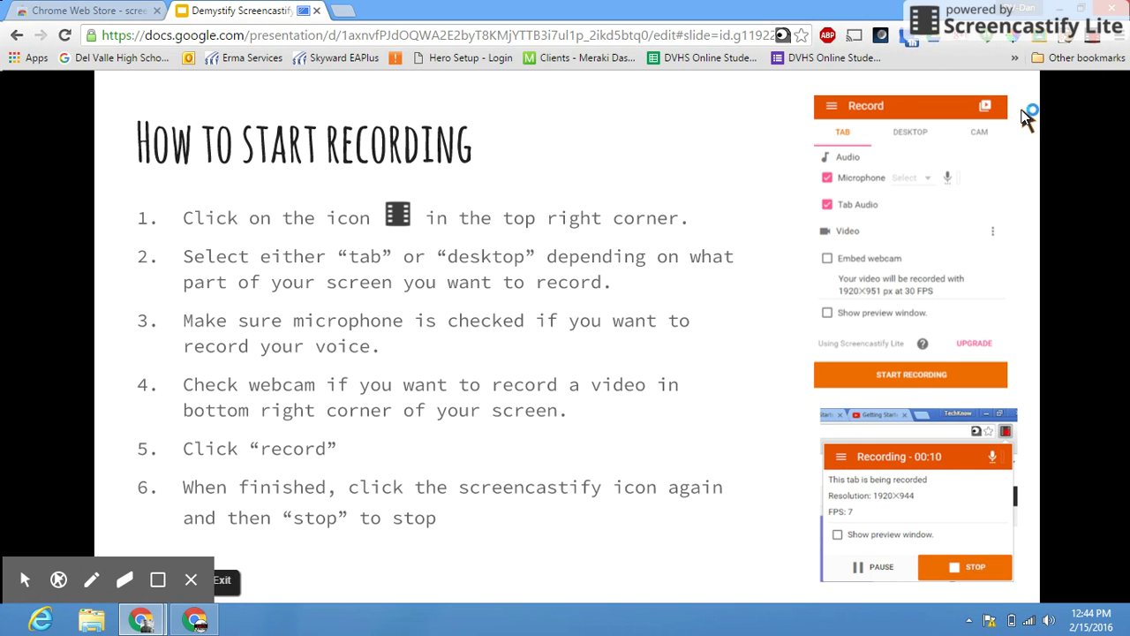
Step: Advance the presentation to the "How to share your recording" slide and stop the tab recording, pausing its playback
{"action": "left_click", "coordinate": [909, 212]}
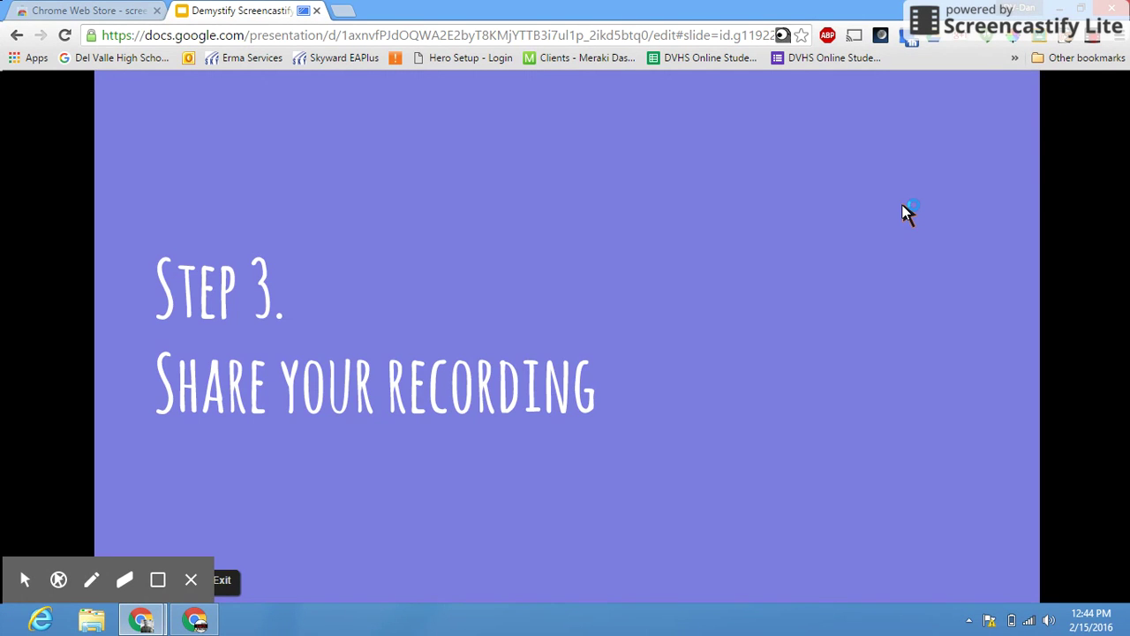
{"action": "left_click", "coordinate": [909, 212]}
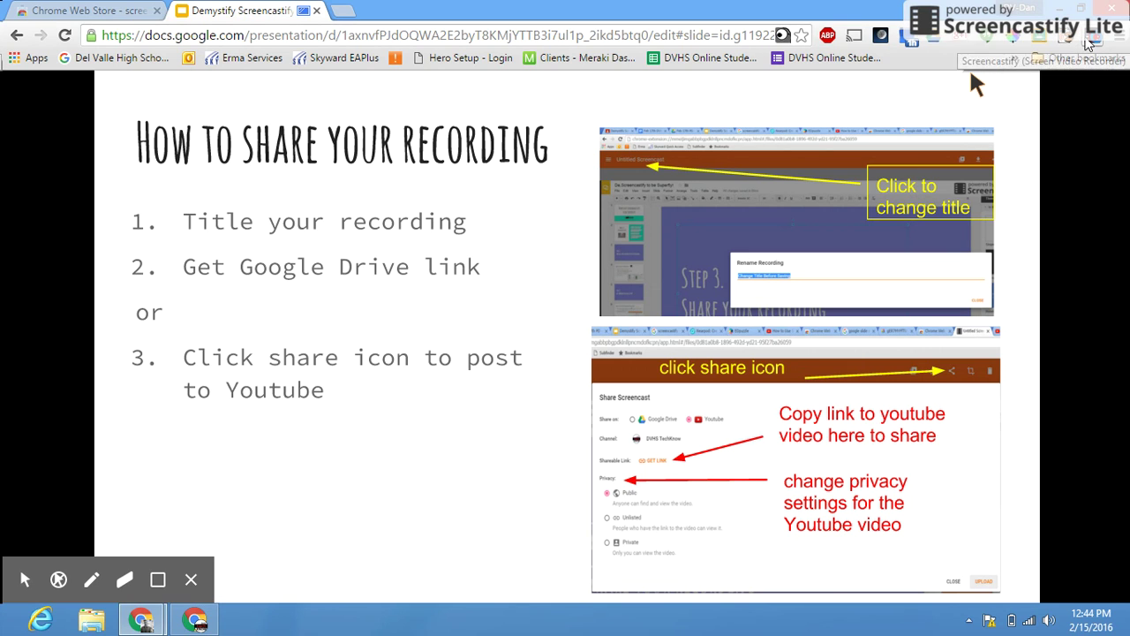
{"action": "left_click", "coordinate": [1087, 40]}
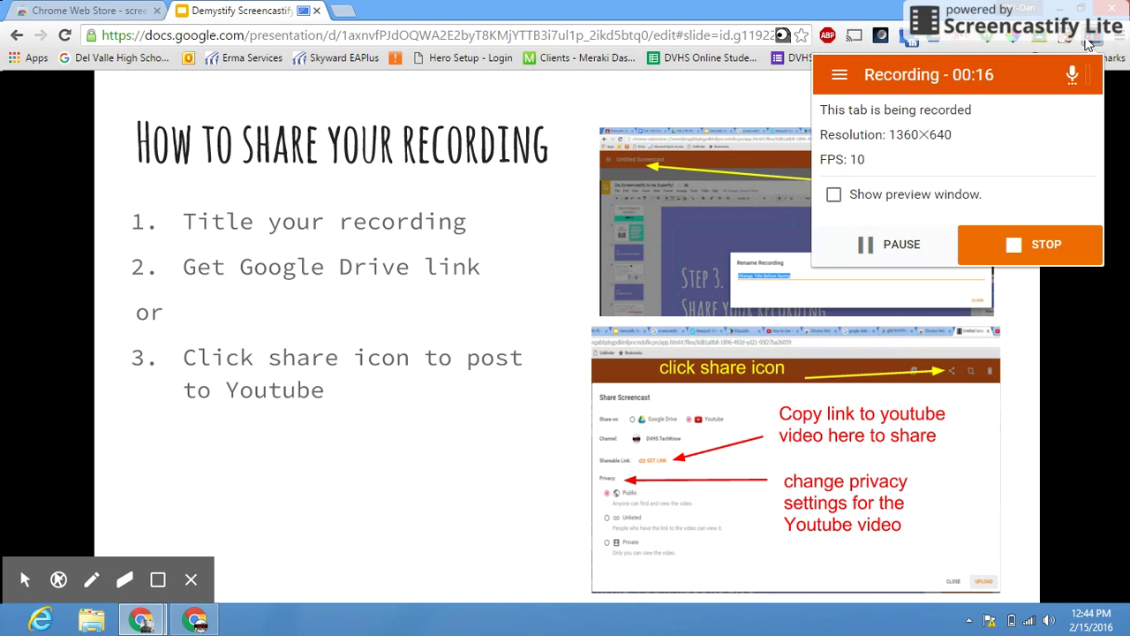
{"action": "left_click", "coordinate": [1030, 254]}
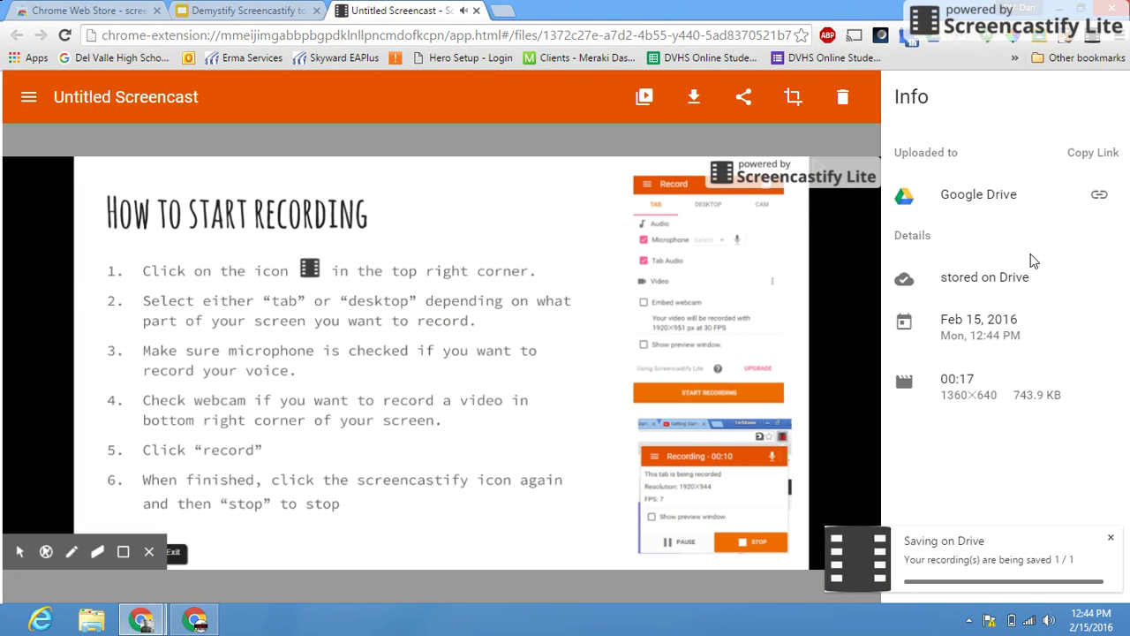
{"action": "left_click", "coordinate": [24, 591]}
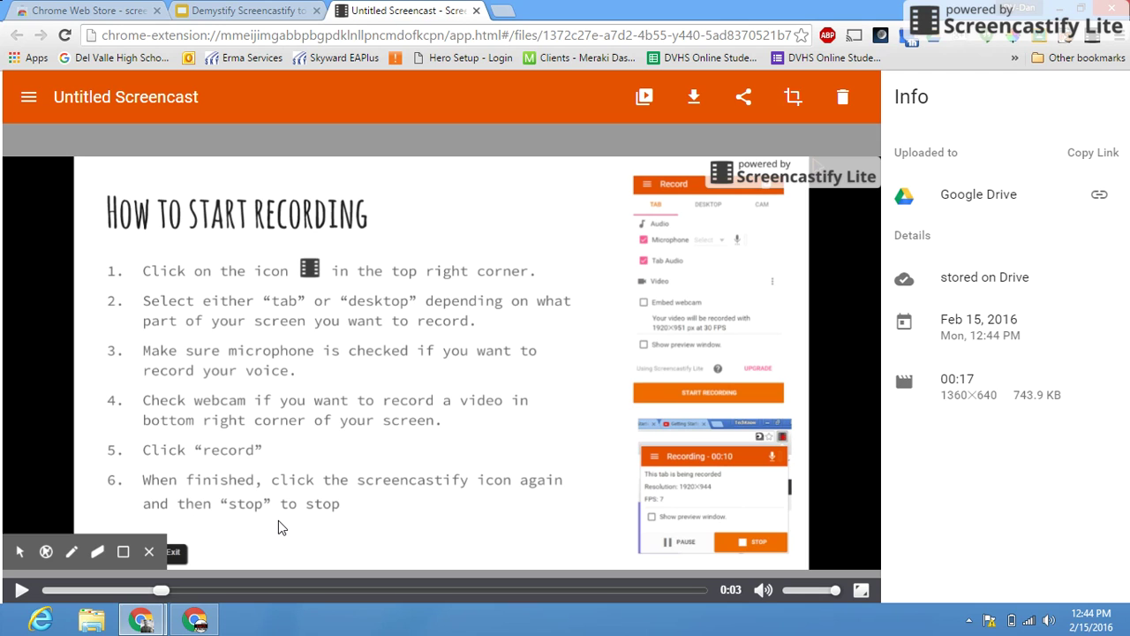
Step: Rename the recording "Change your title" and copy its Google Drive link
{"action": "left_click", "coordinate": [113, 99]}
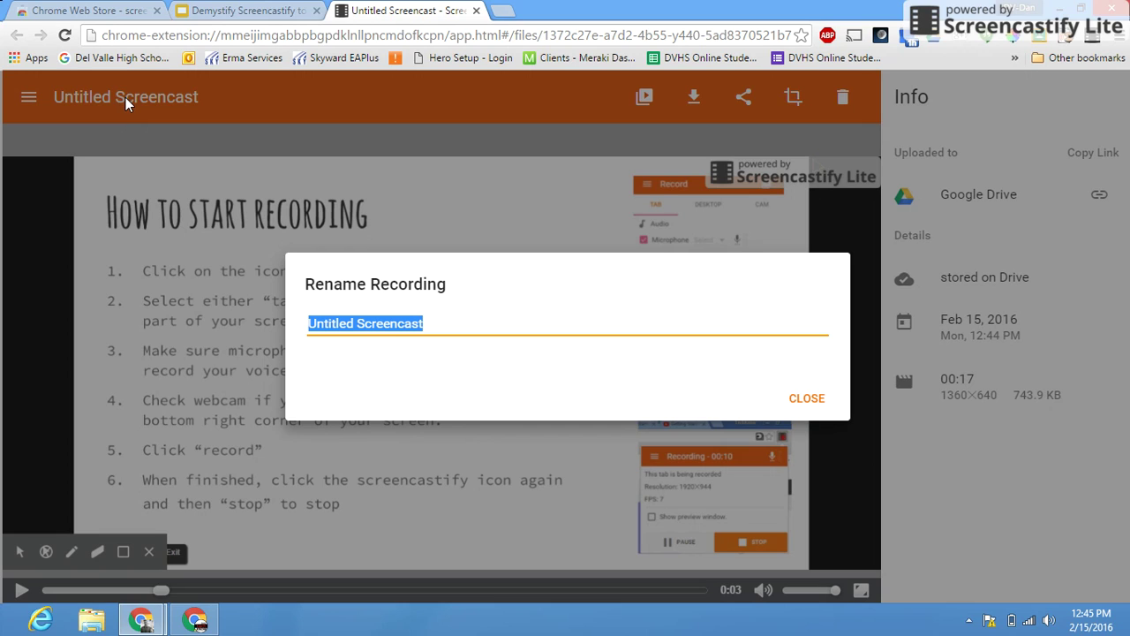
{"action": "type", "text": "Change your title"}
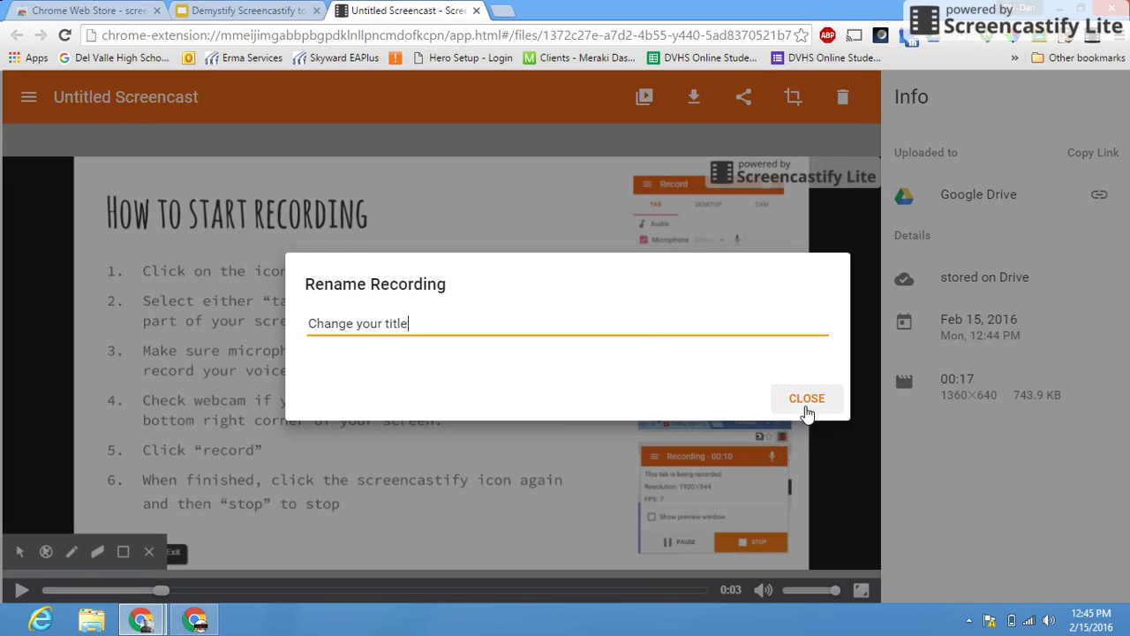
{"action": "left_click", "coordinate": [805, 408]}
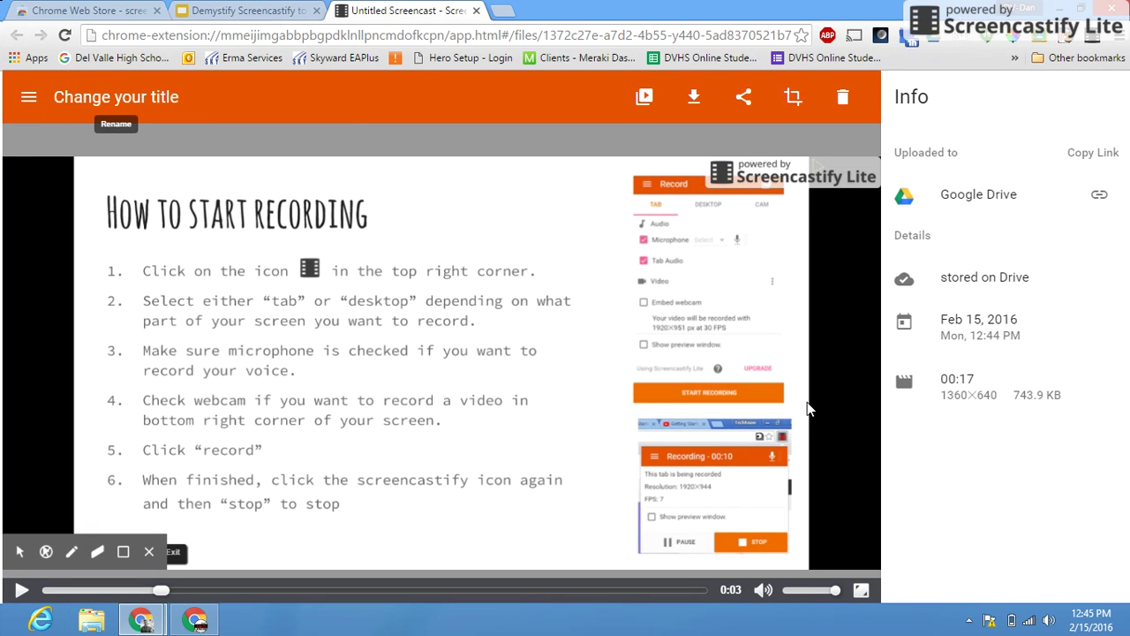
{"action": "left_click", "coordinate": [1098, 197]}
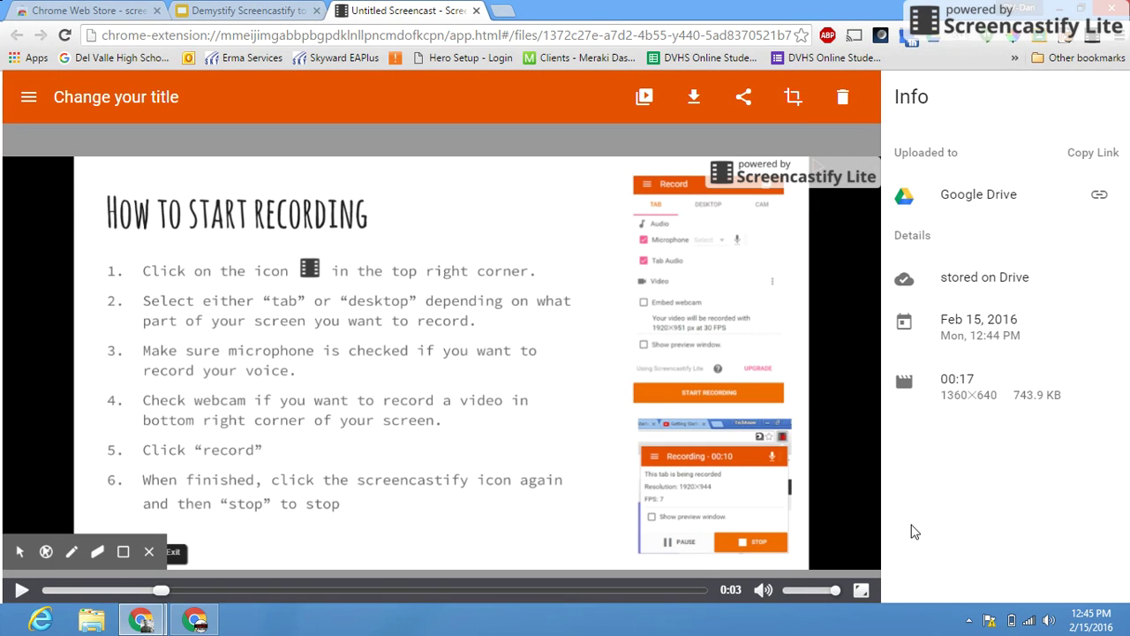
Step: Upload the recording to the personal YouTube channel with Unlisted privacy, and copy its YouTube link before closing the recording page
{"action": "left_click", "coordinate": [744, 99]}
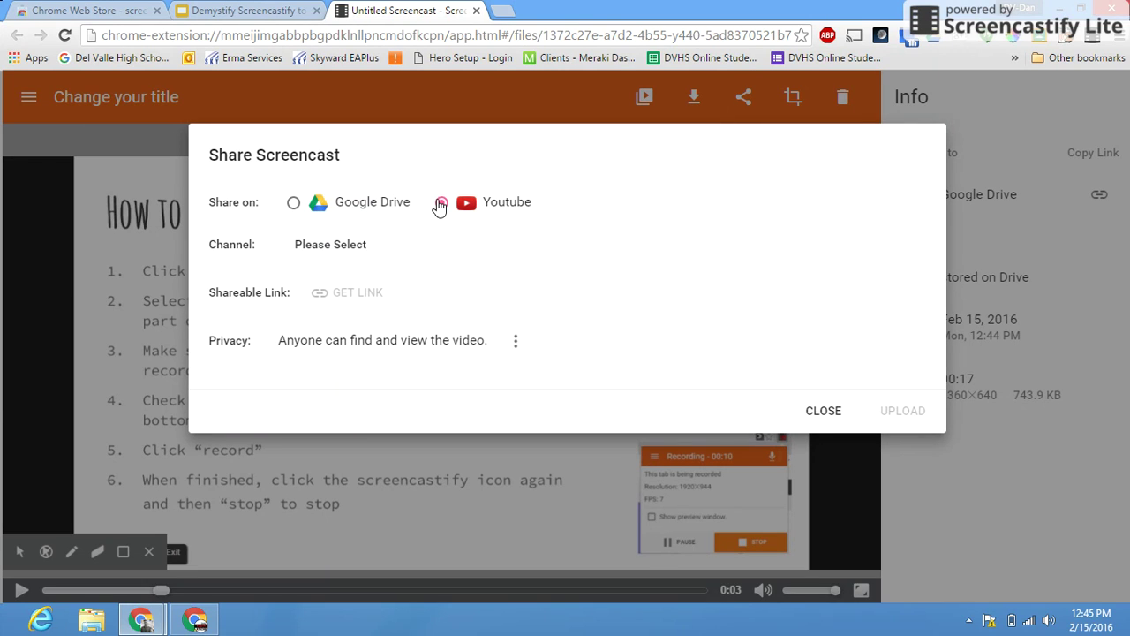
{"action": "left_click", "coordinate": [350, 248]}
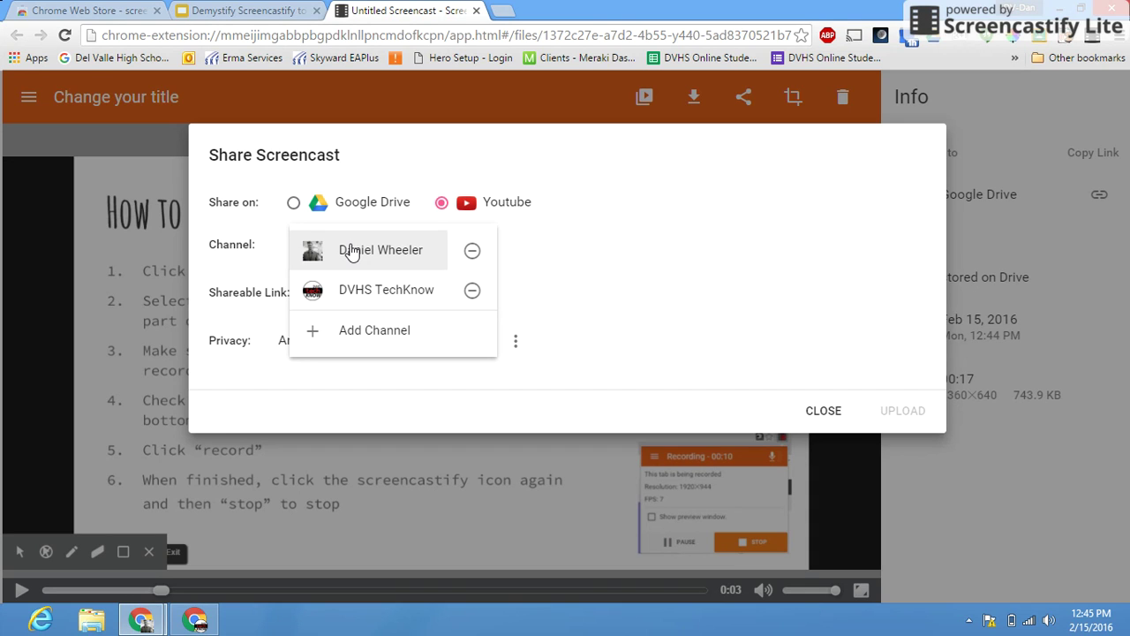
{"action": "left_click", "coordinate": [351, 252]}
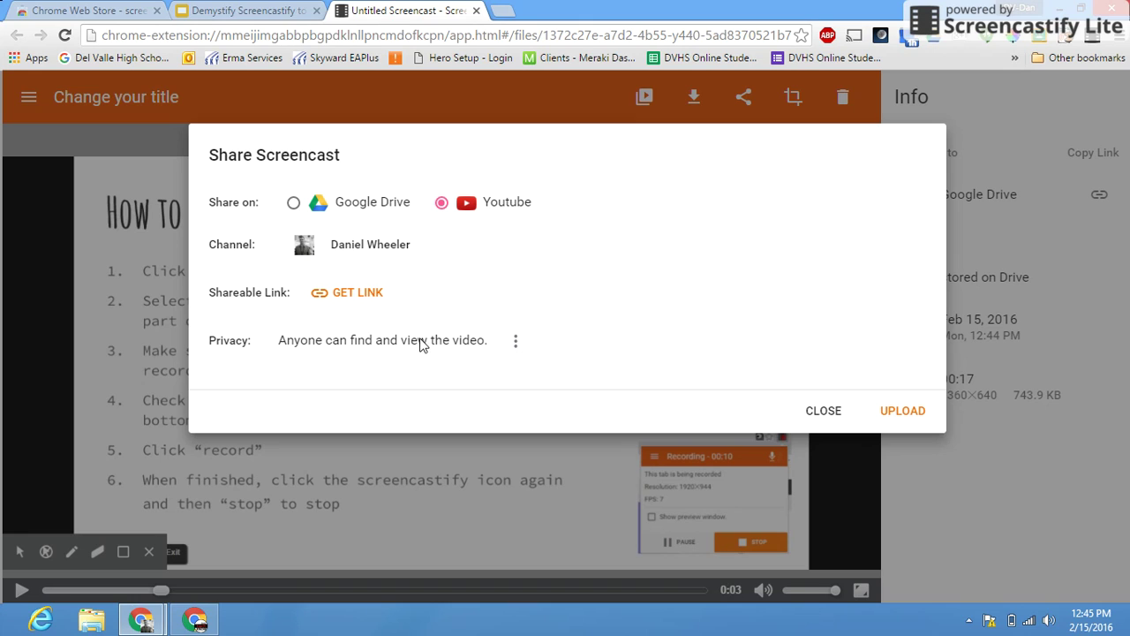
{"action": "left_click", "coordinate": [512, 344]}
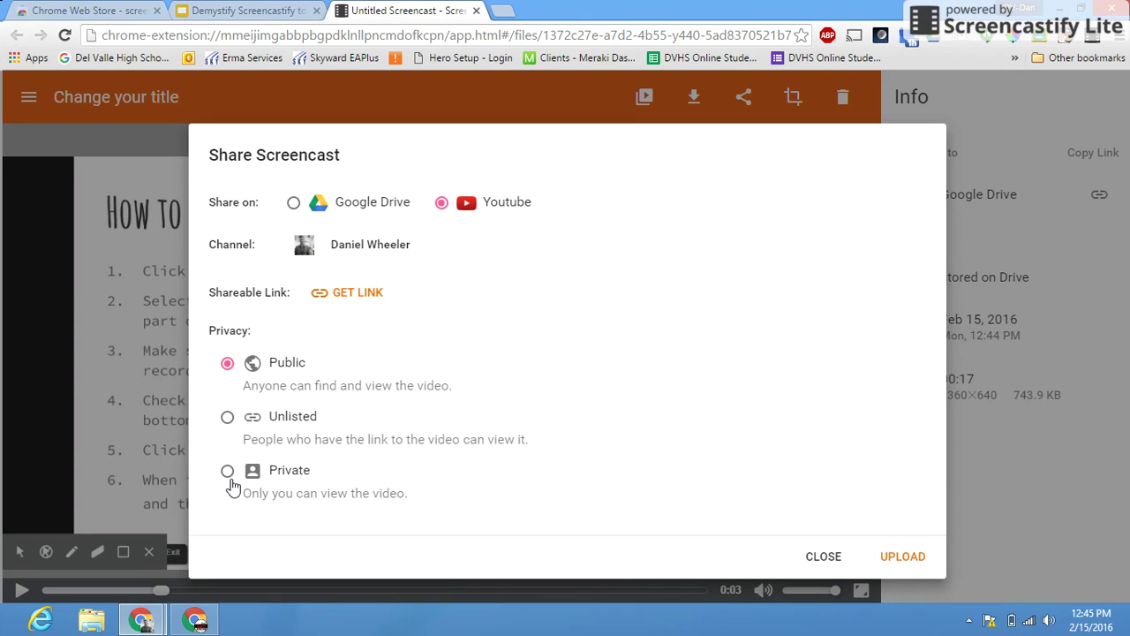
{"action": "left_click", "coordinate": [228, 419]}
{"action": "left_click", "coordinate": [897, 567]}
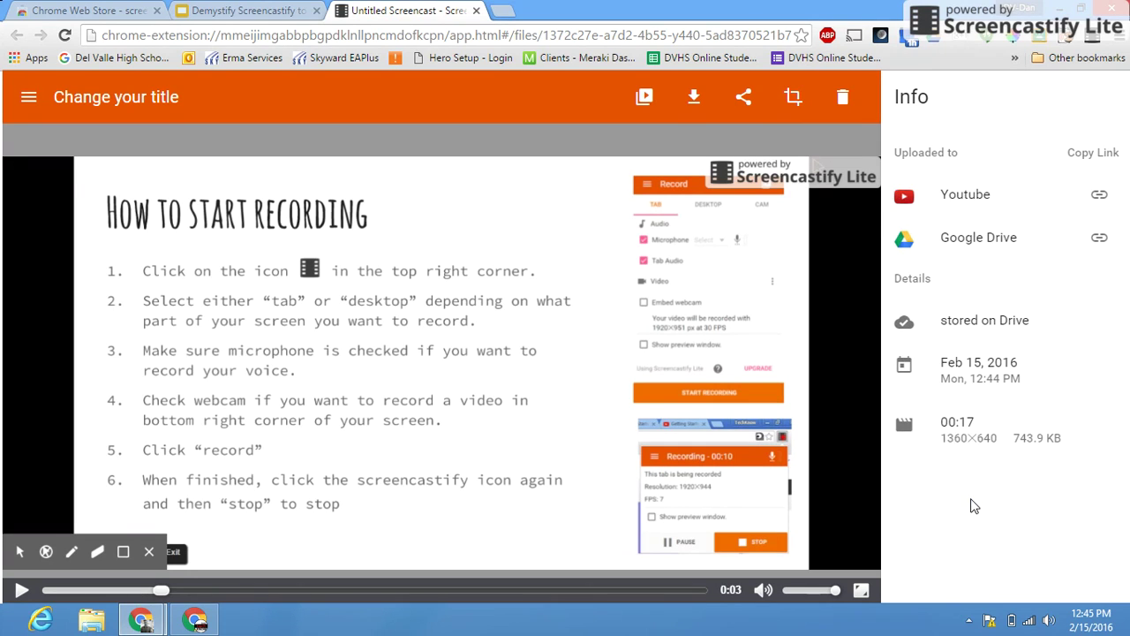
{"action": "left_click", "coordinate": [1099, 196]}
{"action": "left_click", "coordinate": [475, 12]}
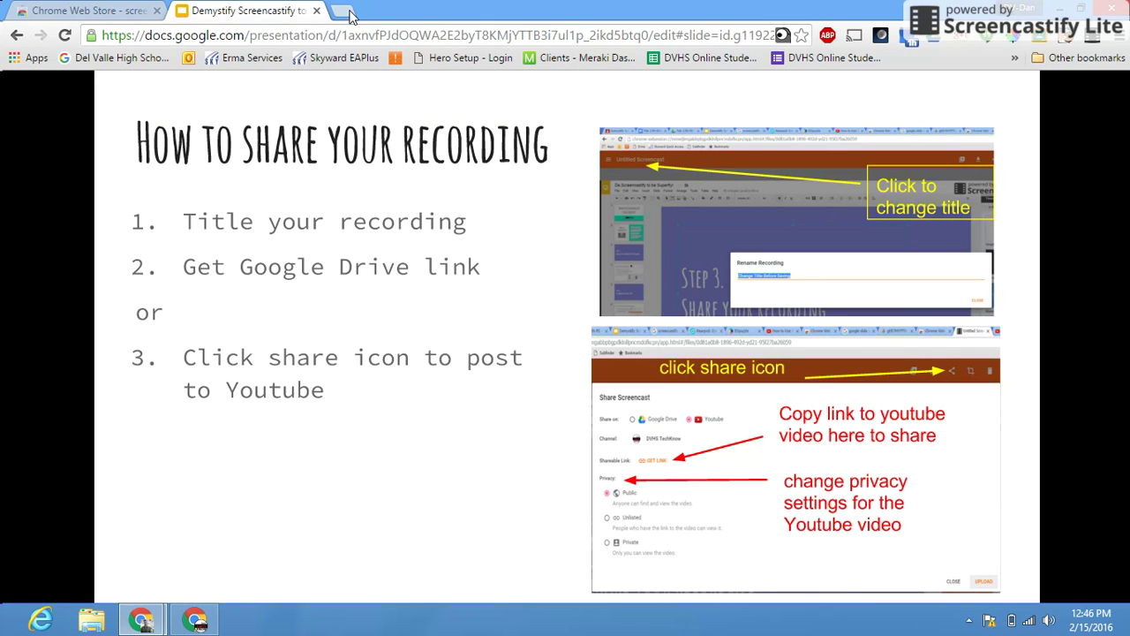
Step: View the Screencastify extension's Chrome Web Store page from a new browser tab and return to the "How to share your recording" slide
{"action": "left_click", "coordinate": [347, 11]}
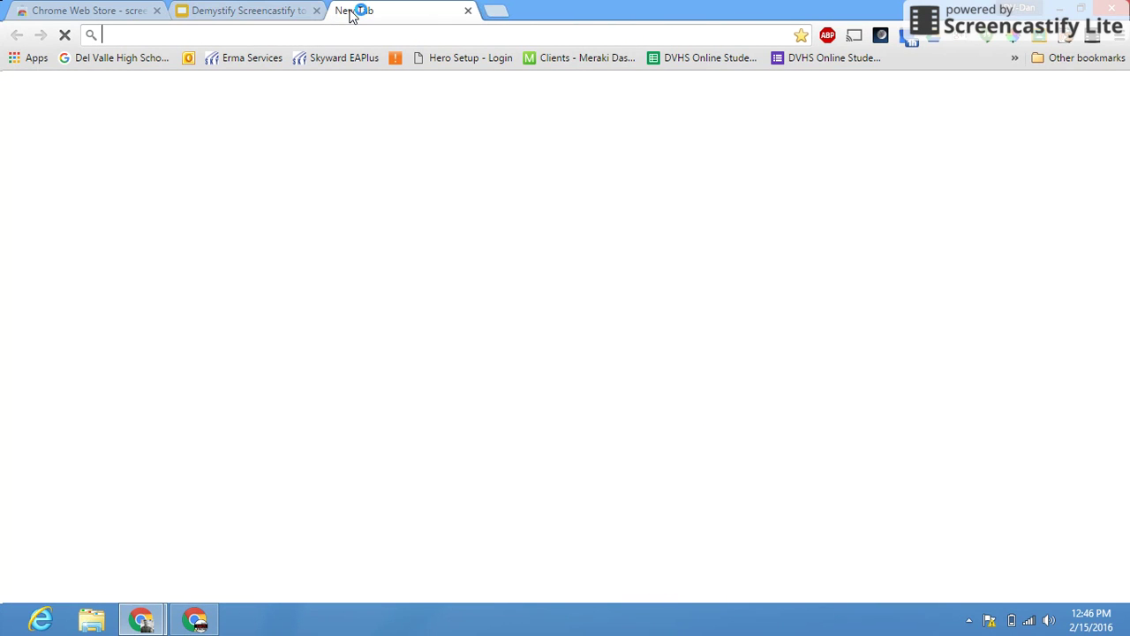
{"action": "left_click", "coordinate": [1090, 40]}
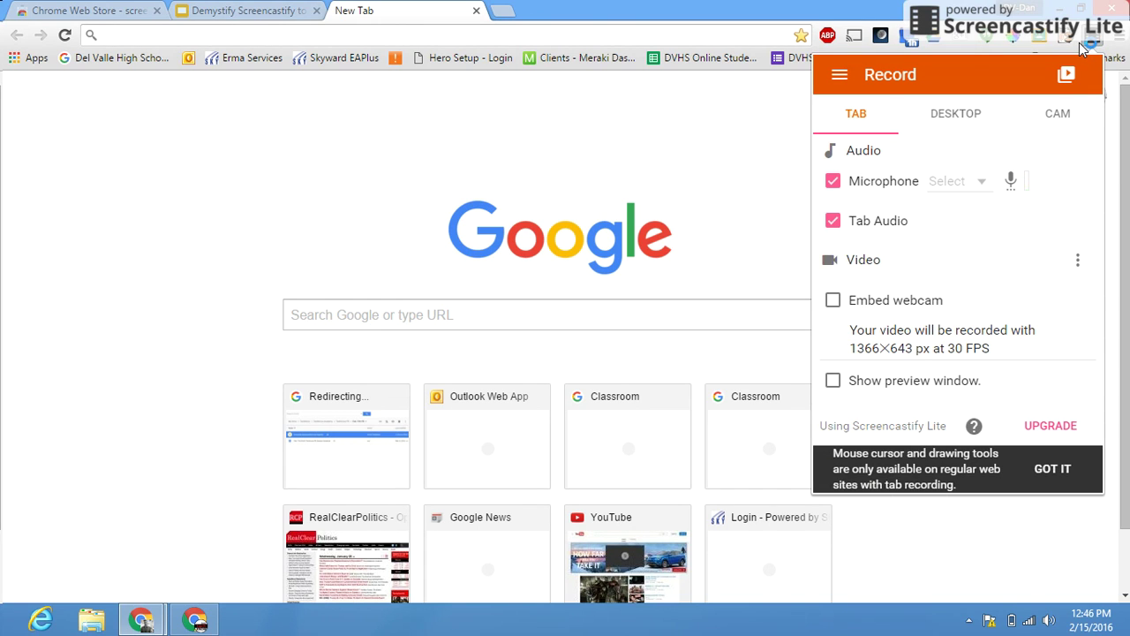
{"action": "right_click", "coordinate": [1081, 46]}
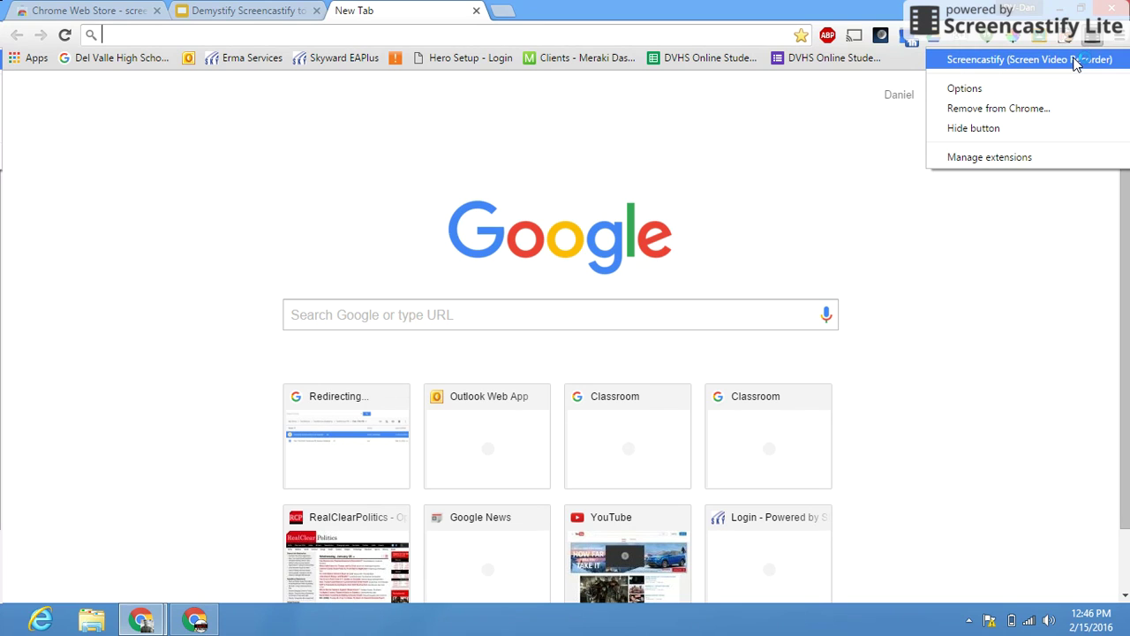
{"action": "left_click", "coordinate": [1075, 60]}
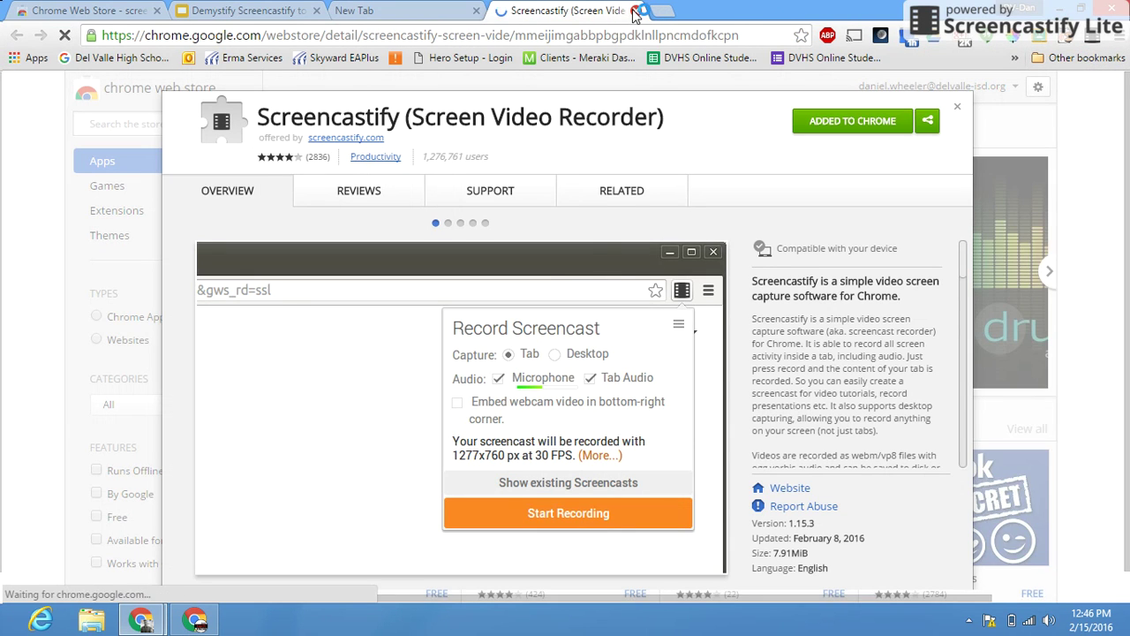
{"action": "left_click", "coordinate": [635, 12]}
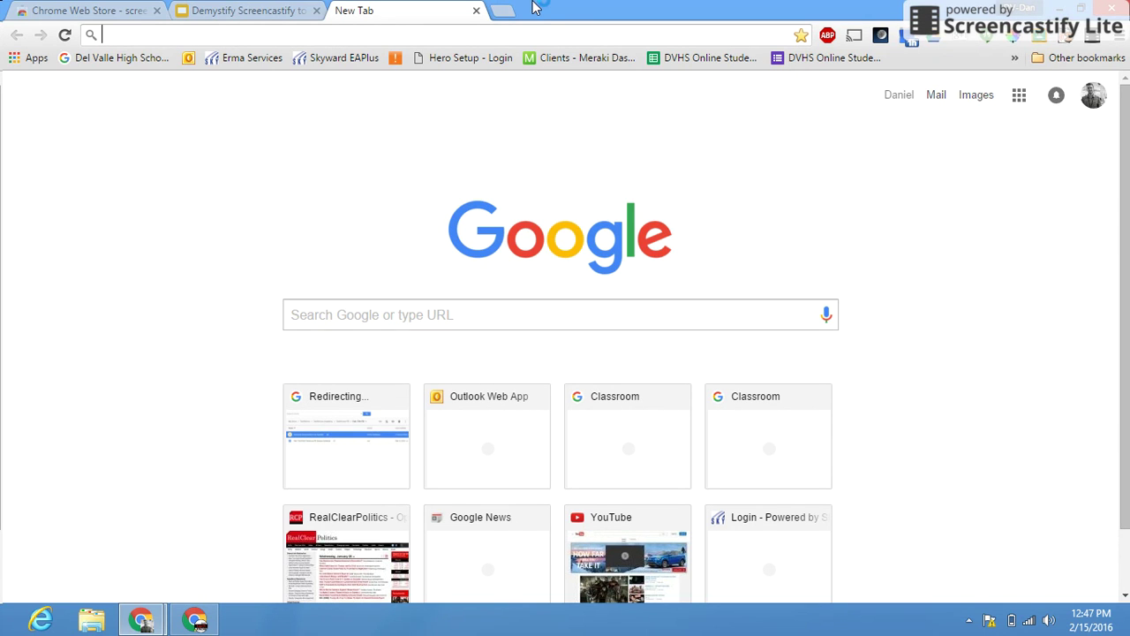
{"action": "left_click", "coordinate": [282, 9]}
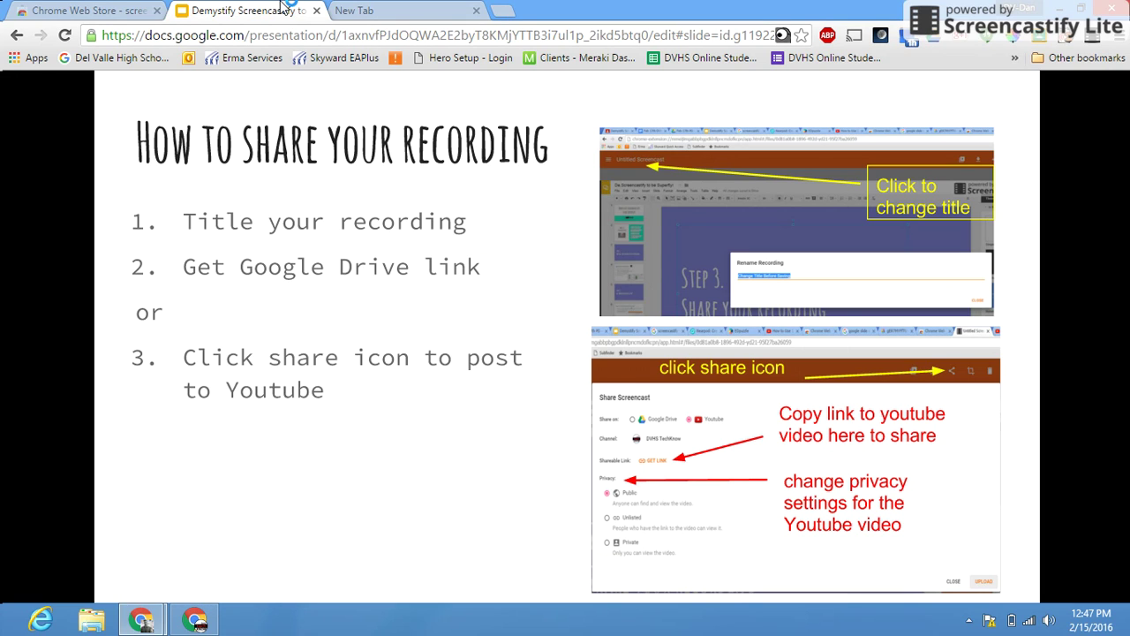
{"action": "mouse_move", "coordinate": [398, 444]}
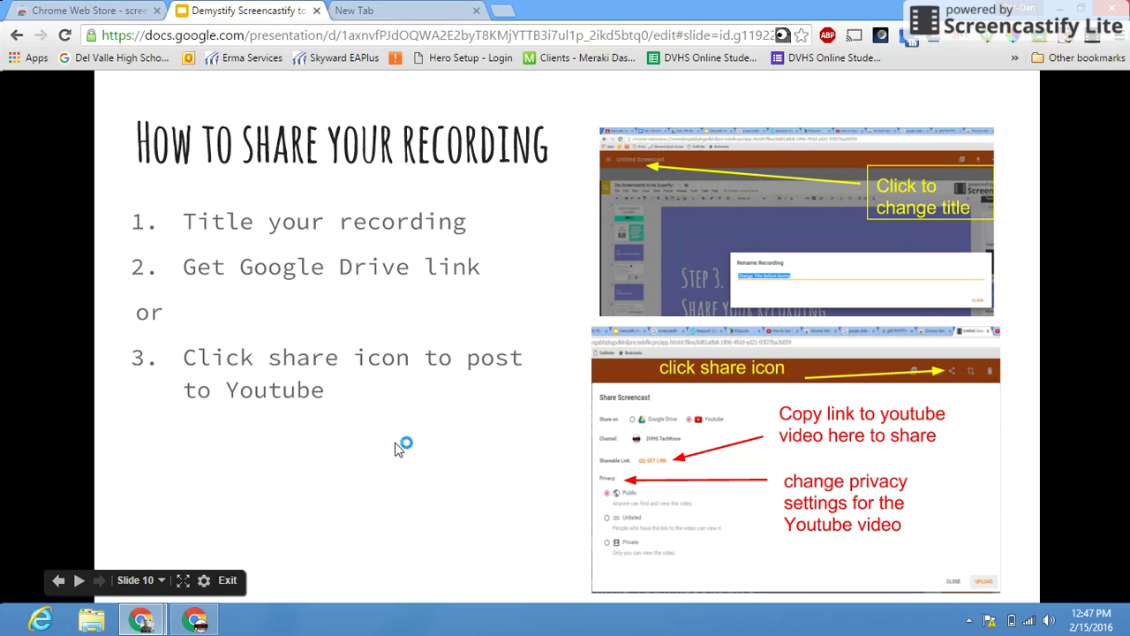